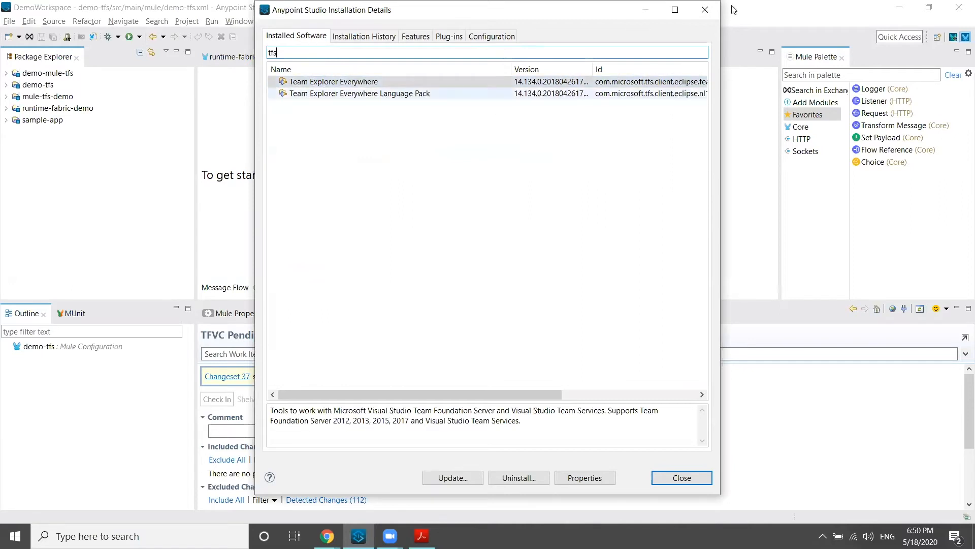
- Close the installation details and the About Anypoint Studio dialog
left_click(705, 10)
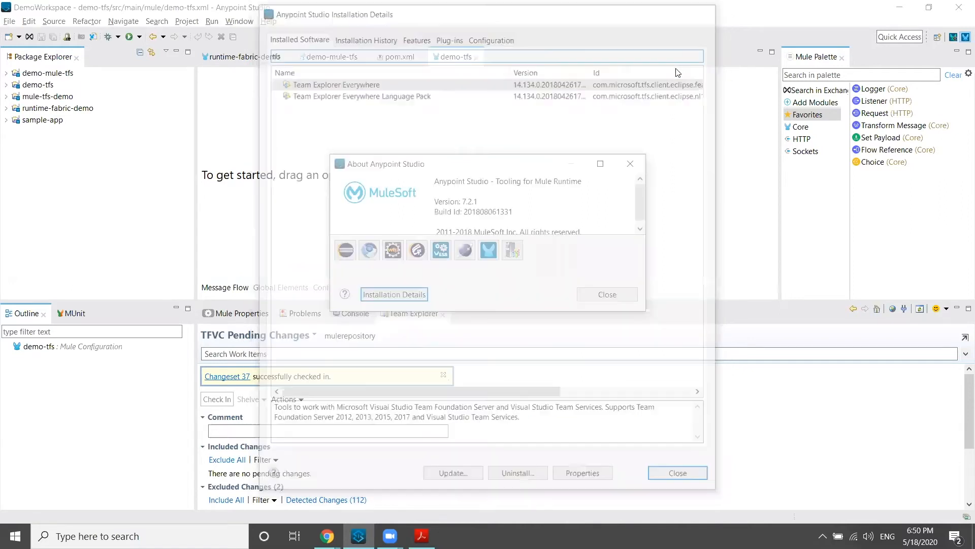
left_click(603, 297)
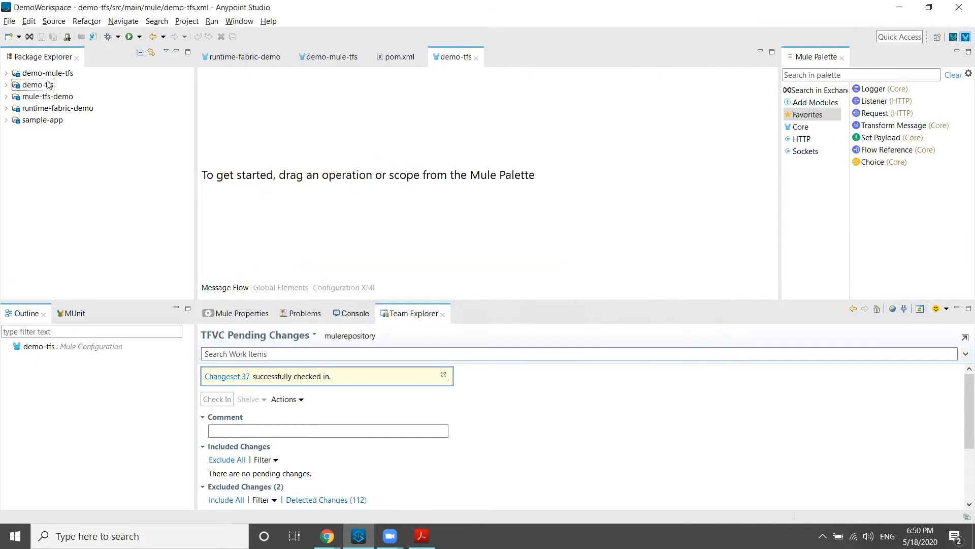
- Share the demo-tfs project to Team Foundation Server in the mulerepository team project, using the folder path $/mulerepository/demo-tfs
left_click(20, 87)
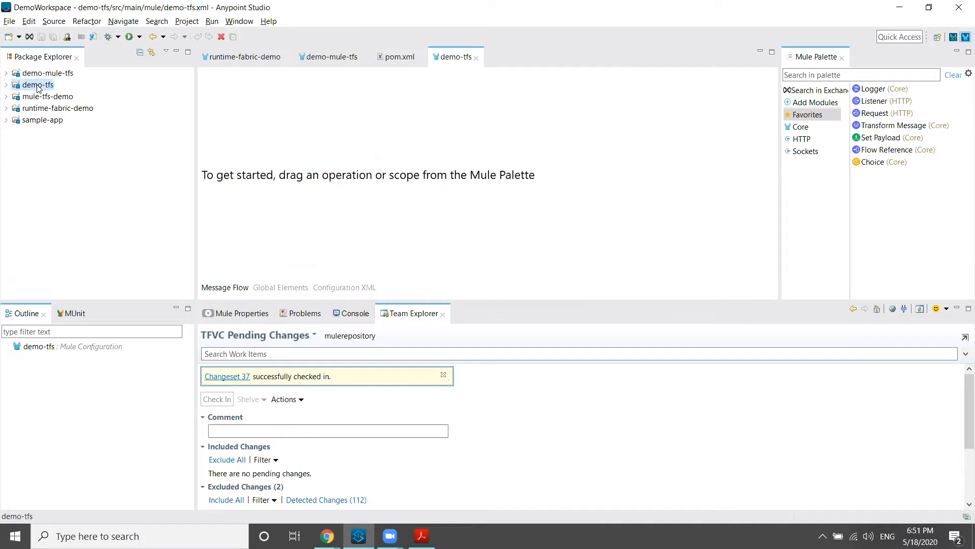
right_click(38, 85)
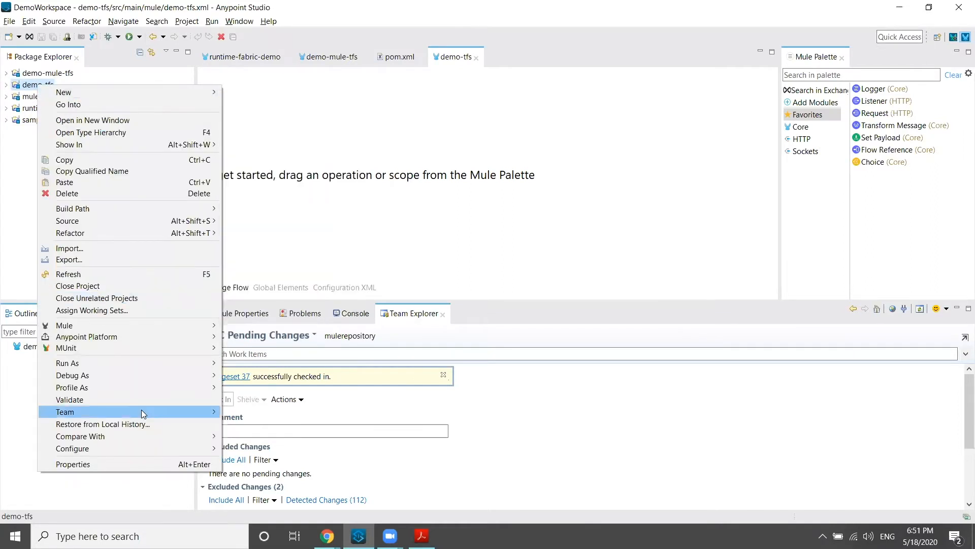
mouse_move(141, 412)
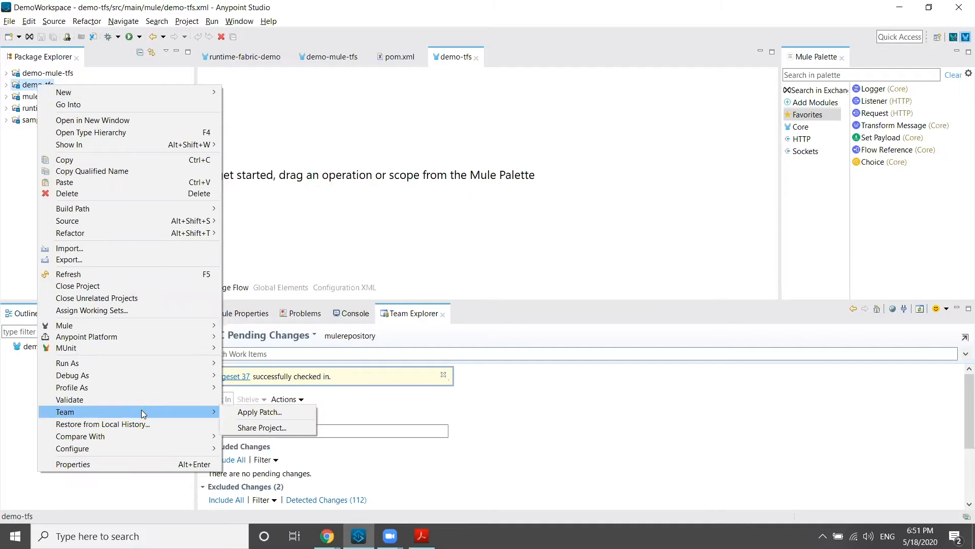
left_click(258, 427)
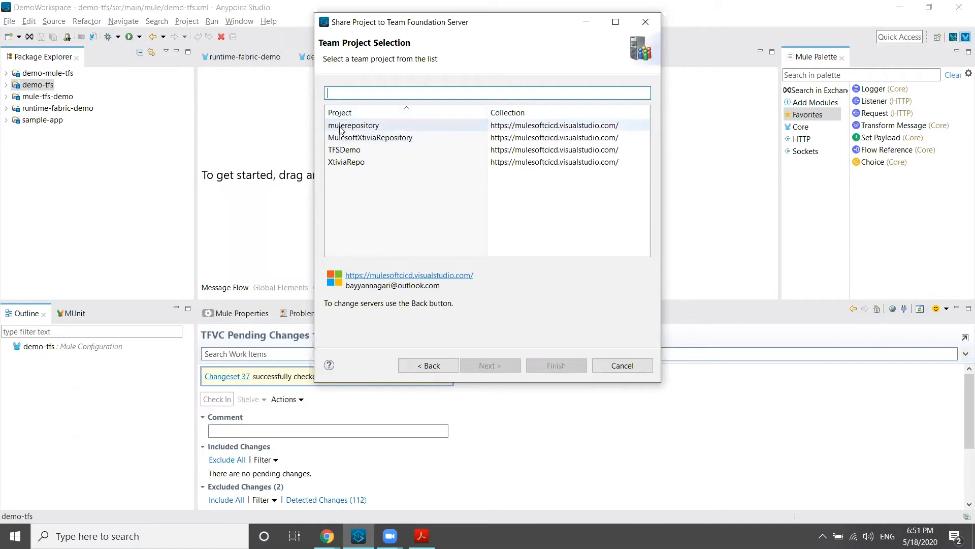
left_click(392, 200)
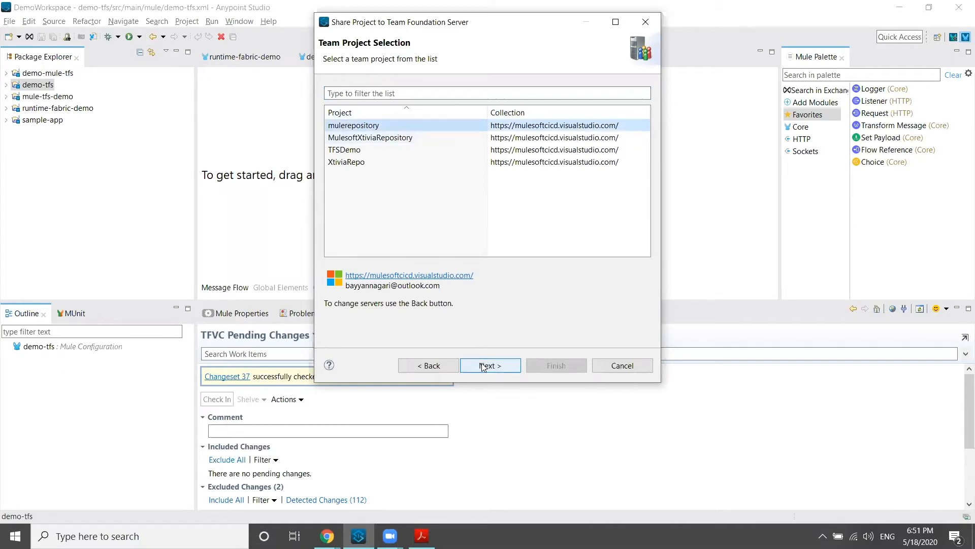
left_click(484, 366)
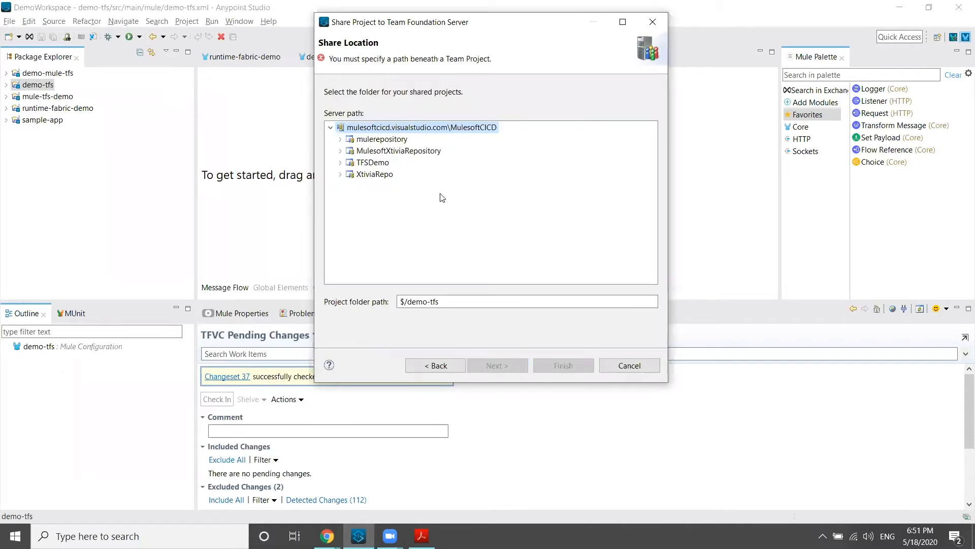
left_click(371, 139)
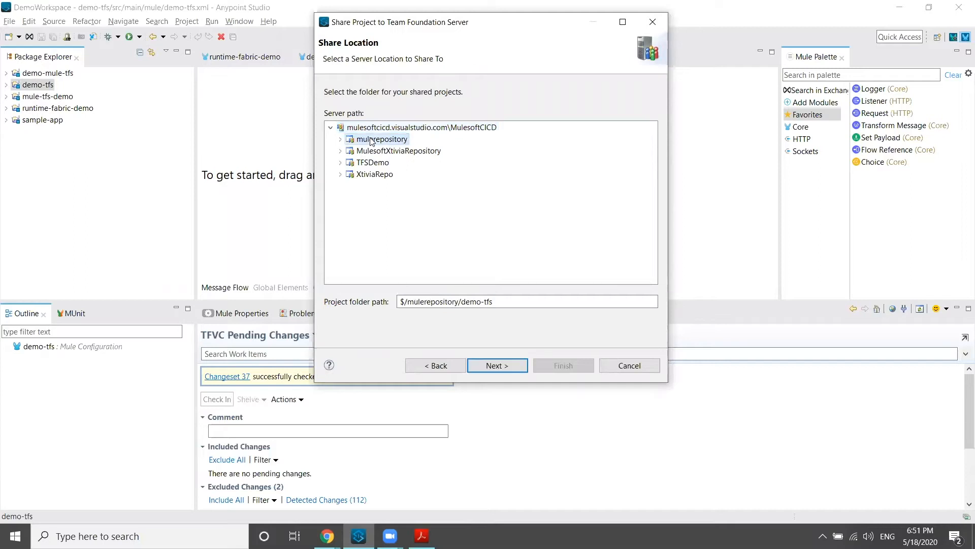
left_click(506, 364)
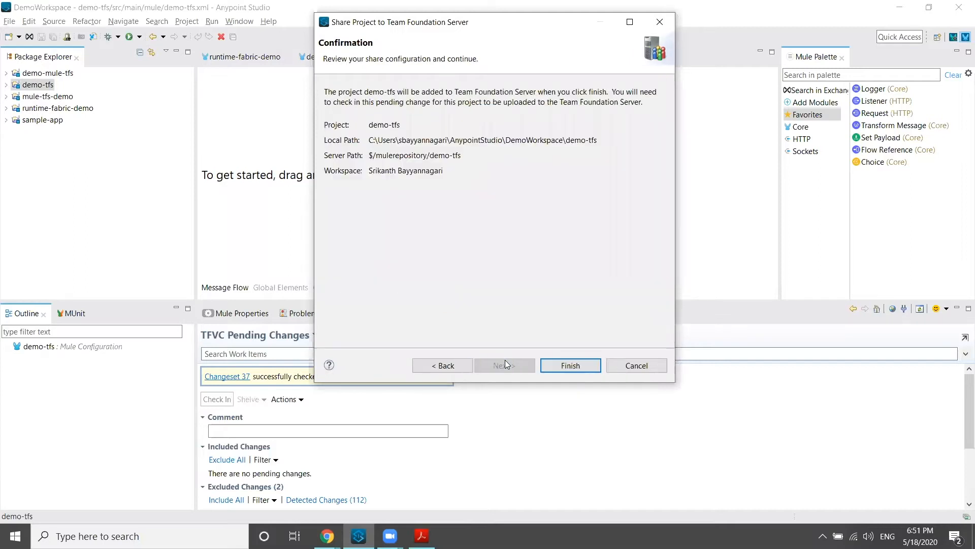
left_click(579, 368)
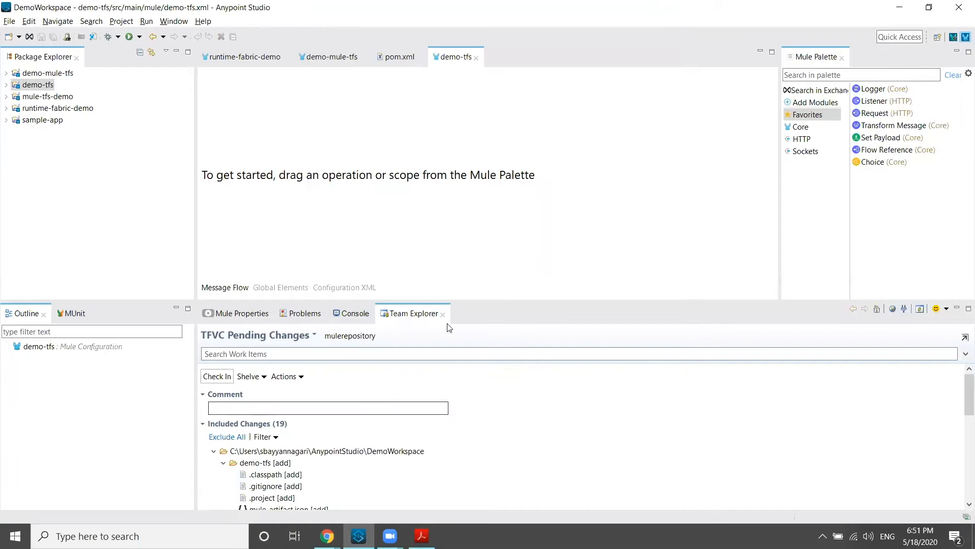
- Enlarge the pending changes view and check in the included demo-tfs changes with the comment "Initial Check-in"
left_click_drag(492, 300, 488, 146)
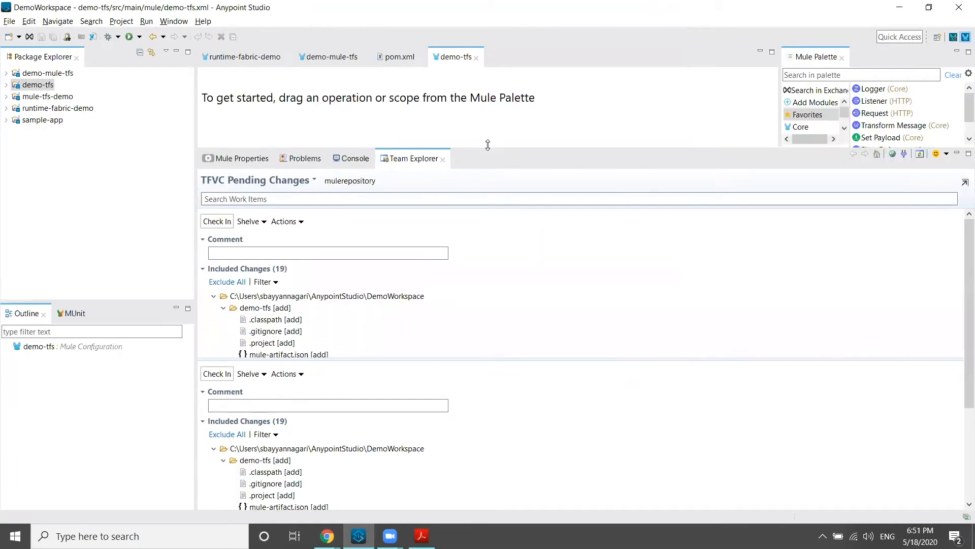
left_click(286, 252)
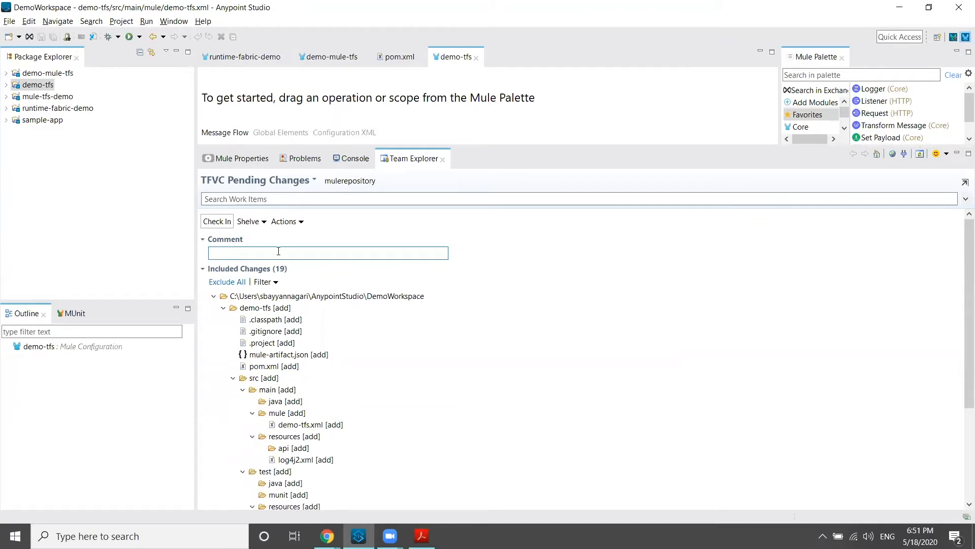
type("Initial Check-in")
left_click(233, 222)
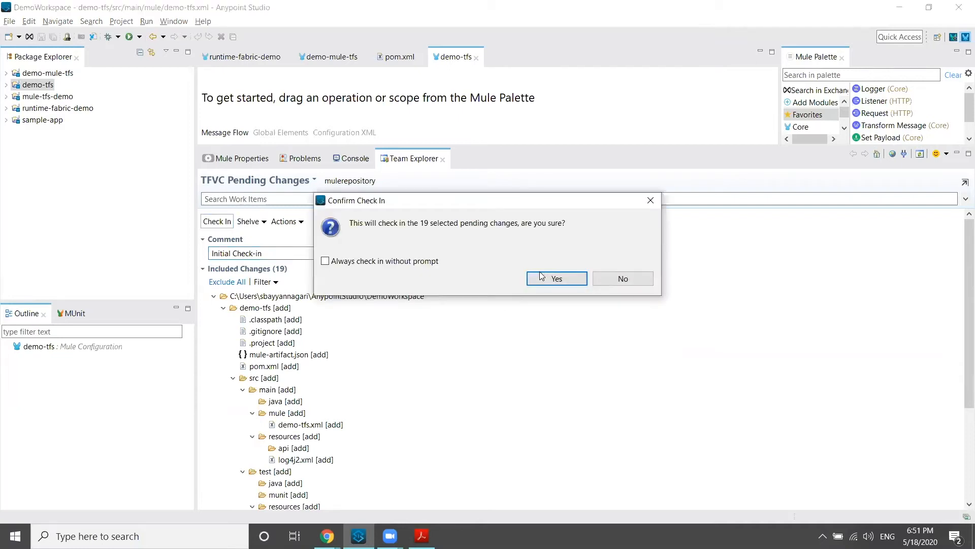
left_click(557, 279)
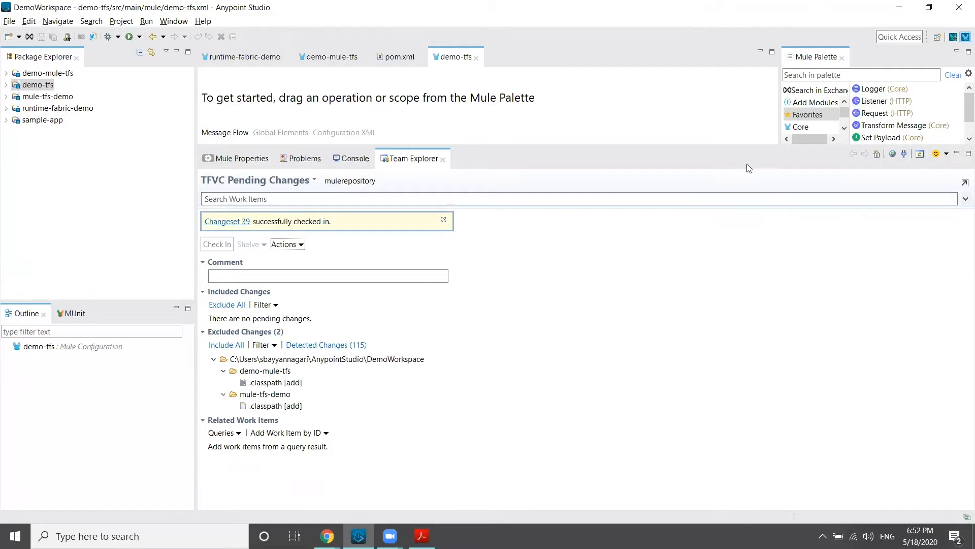
- Switch to Azure DevOps in the browser and view the demo-tfs folder in the mulerepository project's repository files
left_click(908, 6)
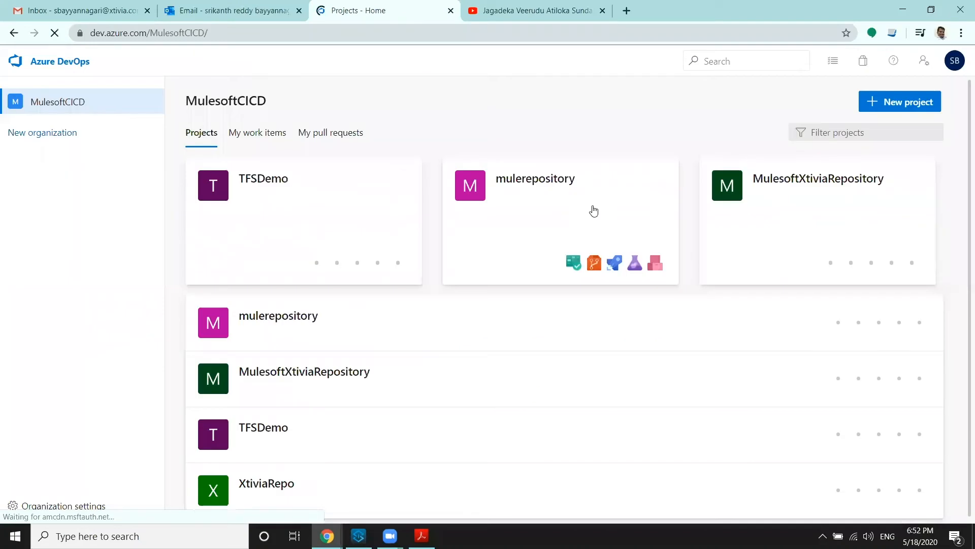
left_click(563, 199)
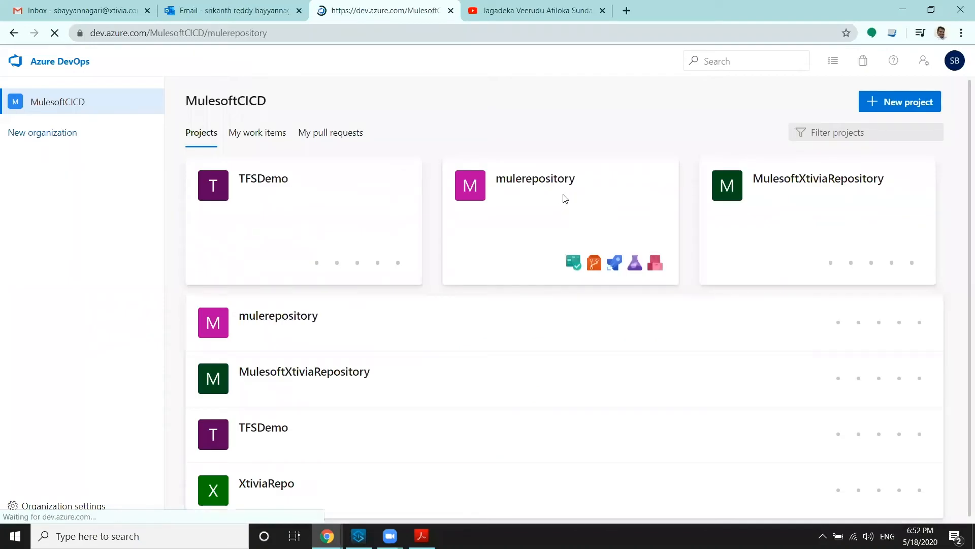
left_click(39, 269)
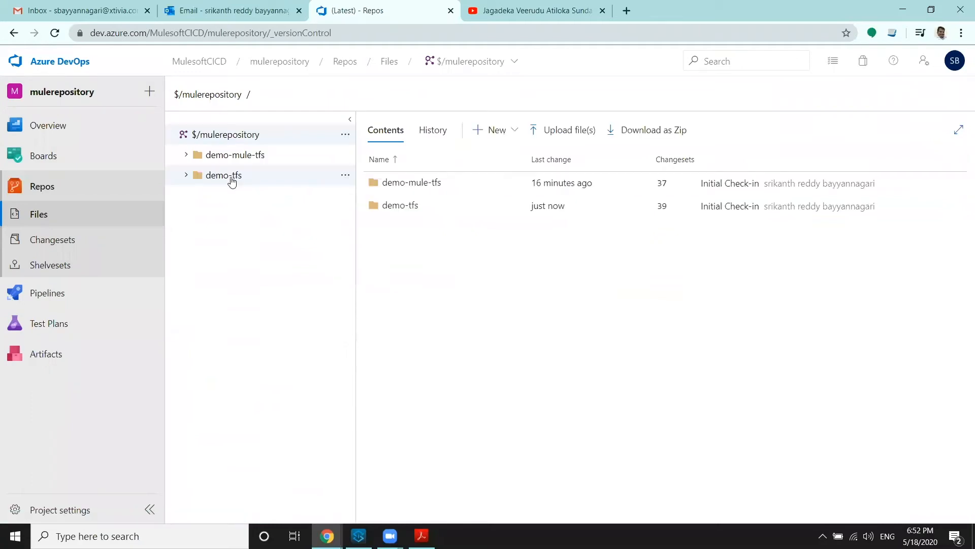
left_click(224, 175)
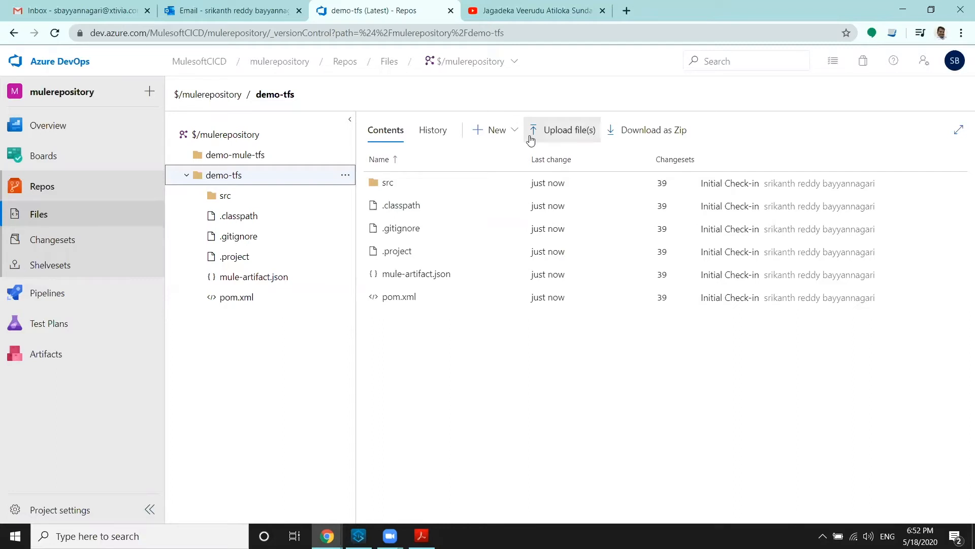
- Add the comment "<!-- Demo TFS Edit -->" on line 10 of the demo-tfs pom.xml and check in the change
left_click(453, 301)
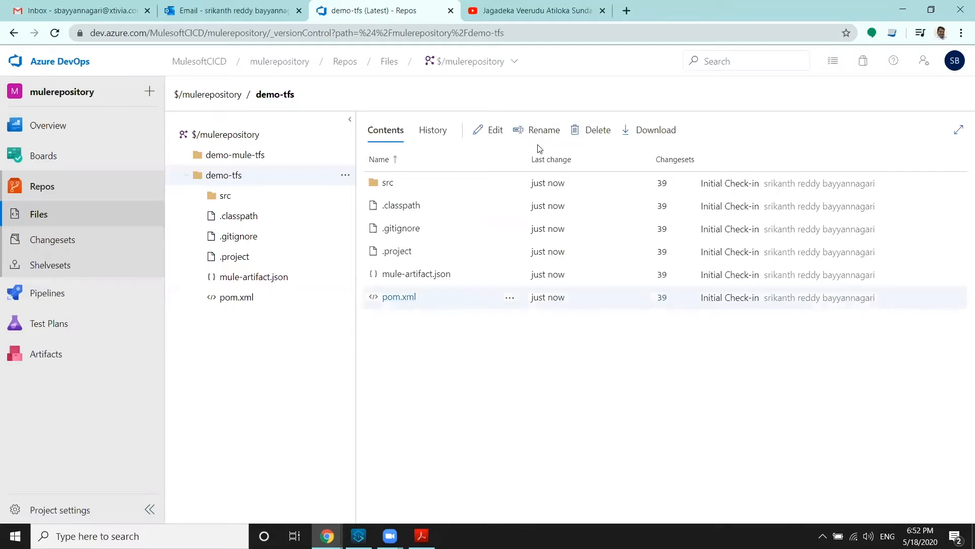
left_click(488, 133)
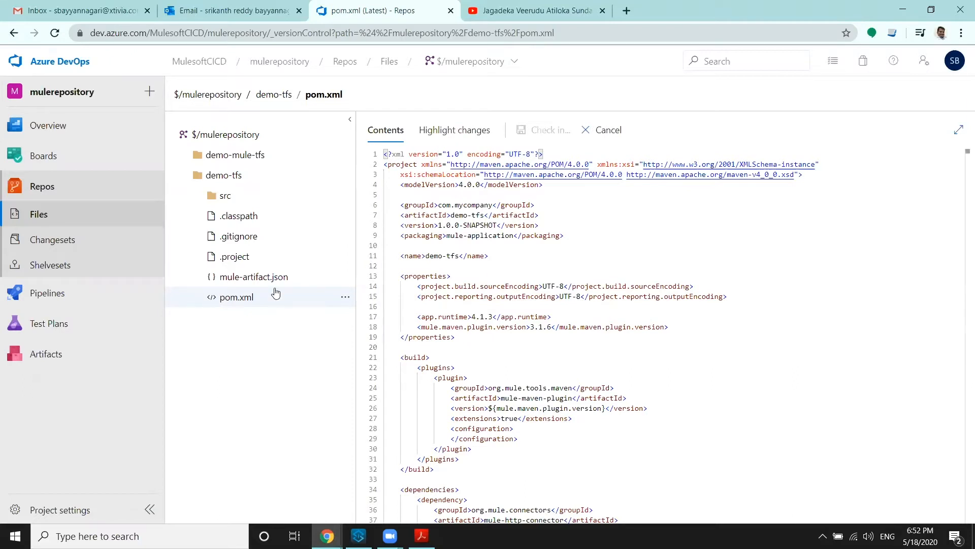
left_click(268, 304)
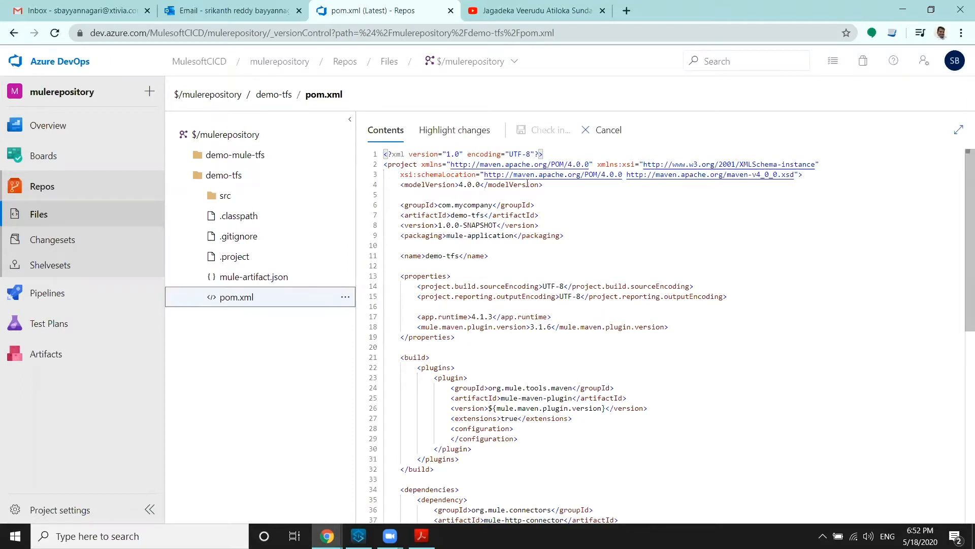
left_click(236, 298)
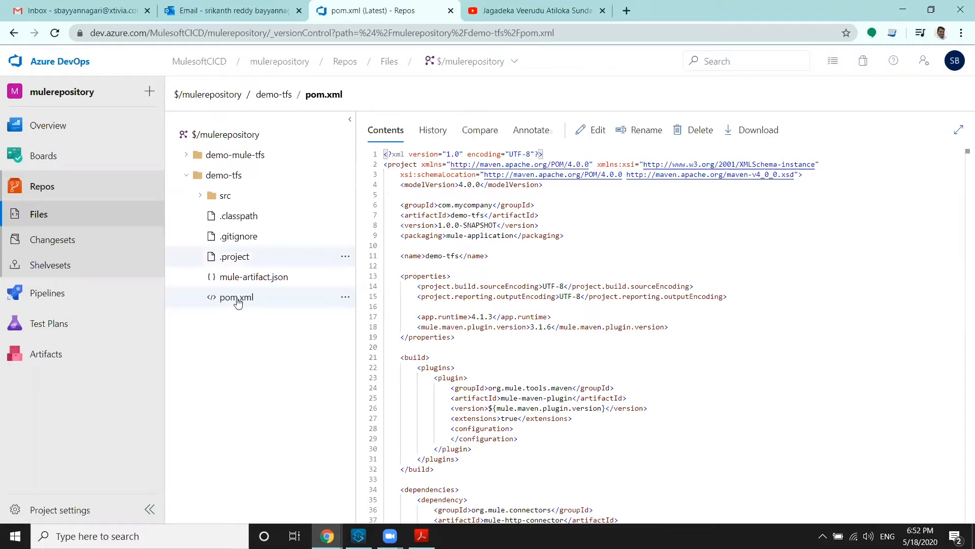
left_click(599, 131)
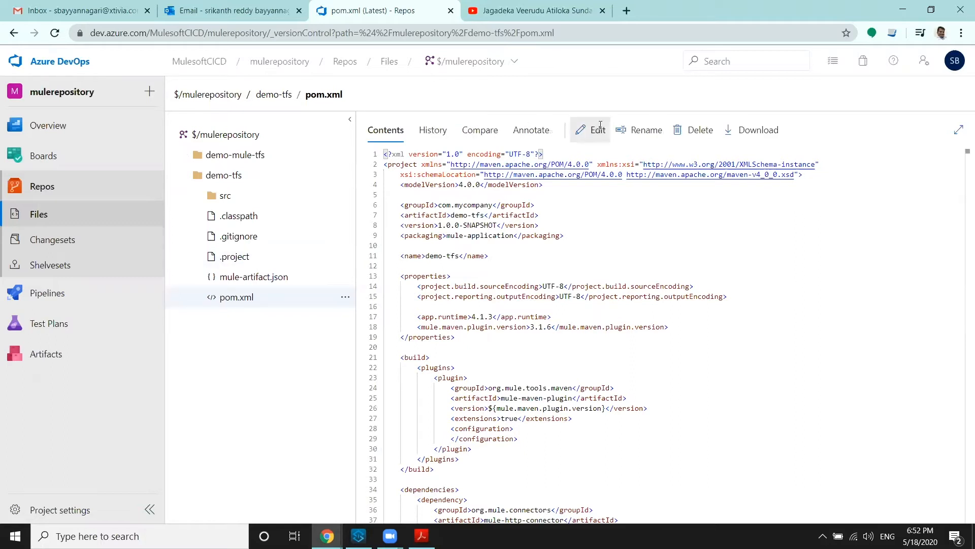
left_click(436, 254)
left_click(423, 243)
type("<!--")
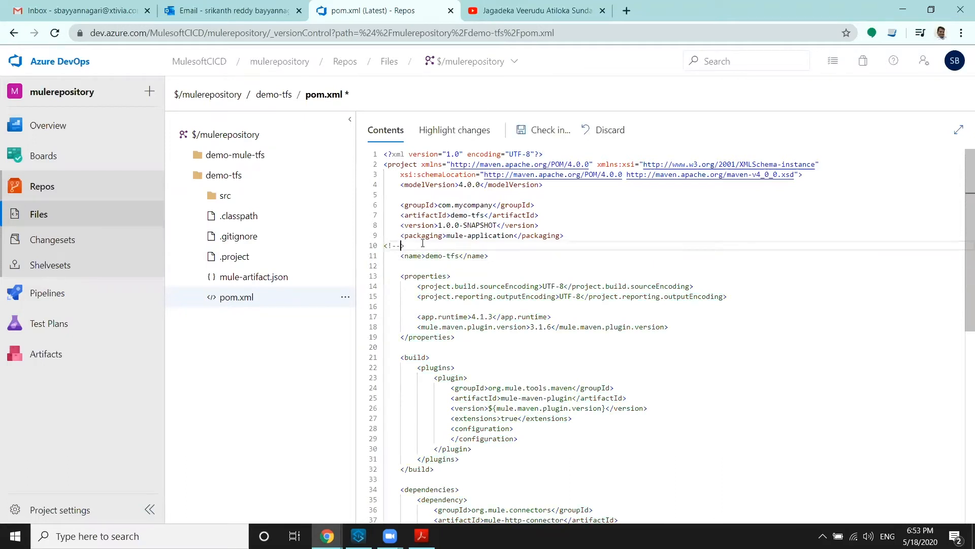
type(" -- Demo TFS Edit")
left_click(538, 379)
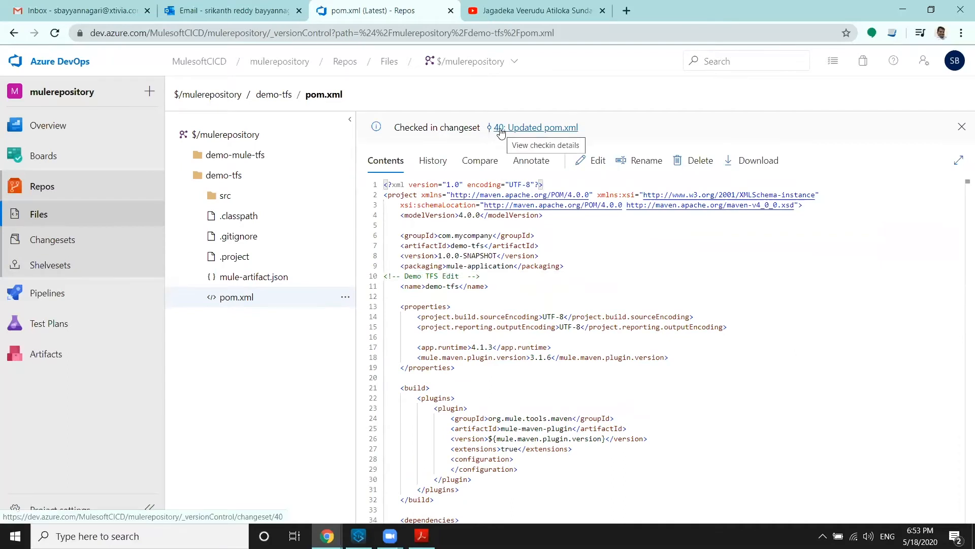
- Switch to Anypoint Studio and get the latest version of the demo-tfs project from source control
left_click(359, 535)
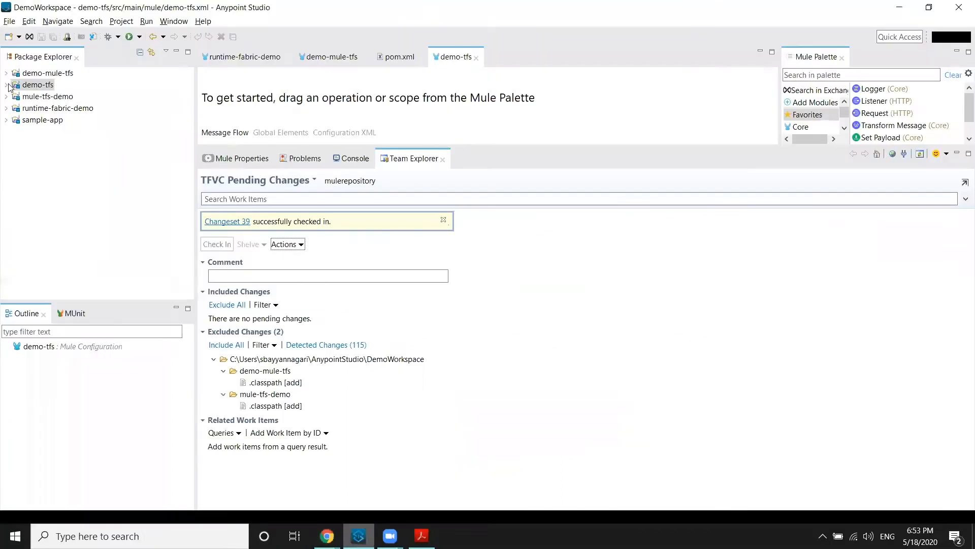
left_click(7, 85)
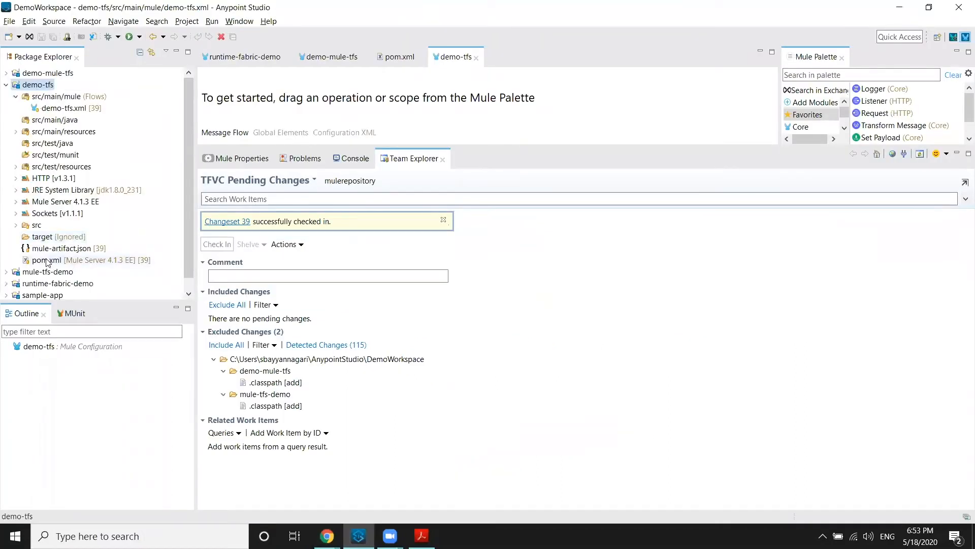
left_click(49, 261)
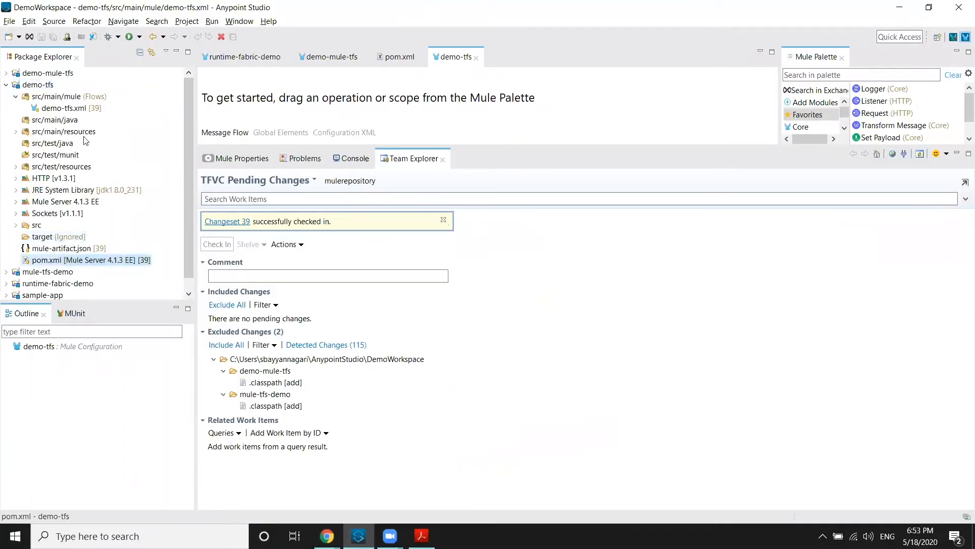
right_click(44, 85)
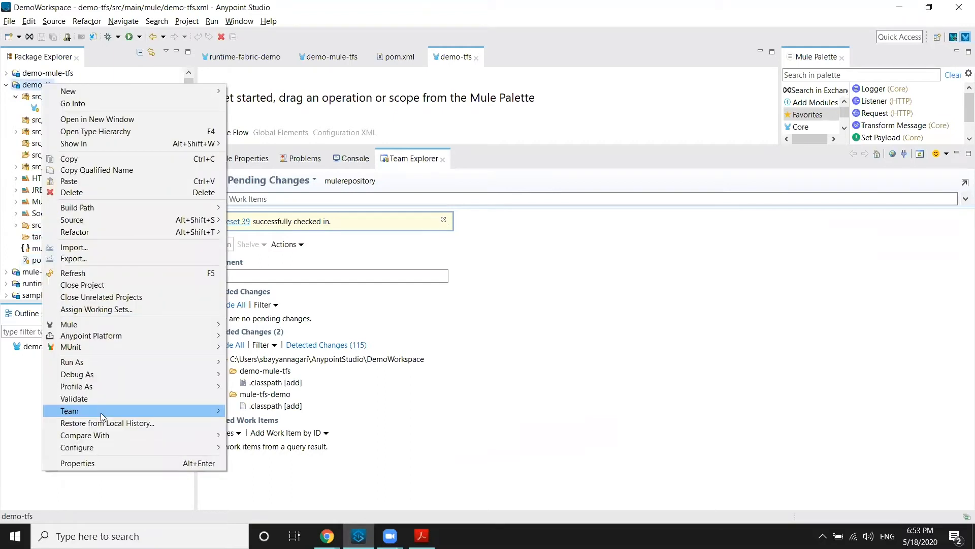
mouse_move(100, 412)
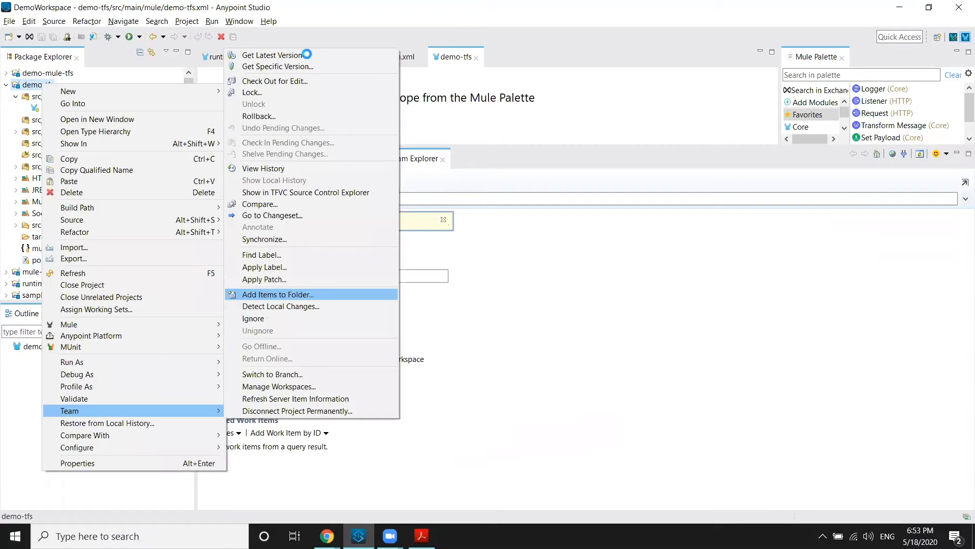
left_click(650, 251)
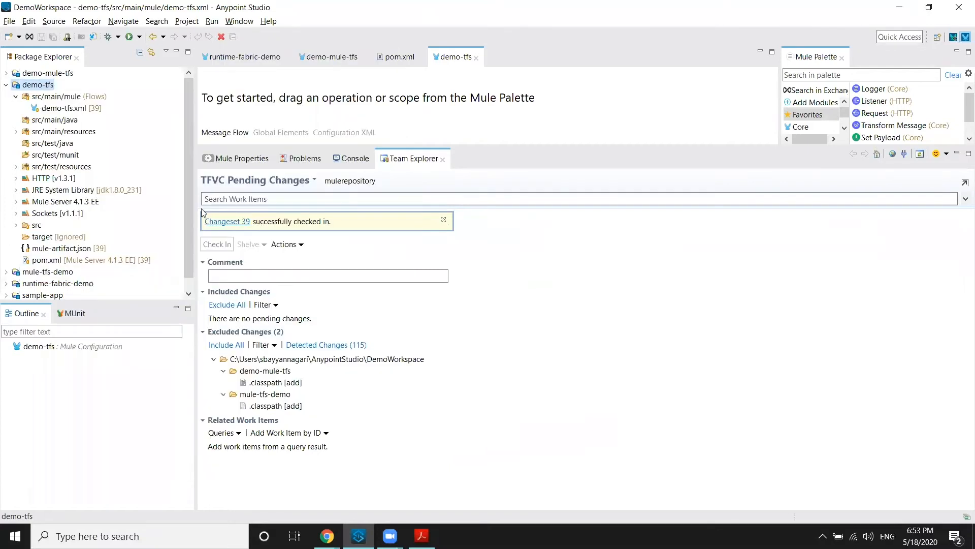
- Open the demo-tfs project's pom.xml in an enlarged editor and examine the comment on line 10
double_click(108, 261)
left_click_drag(461, 146, 537, 486)
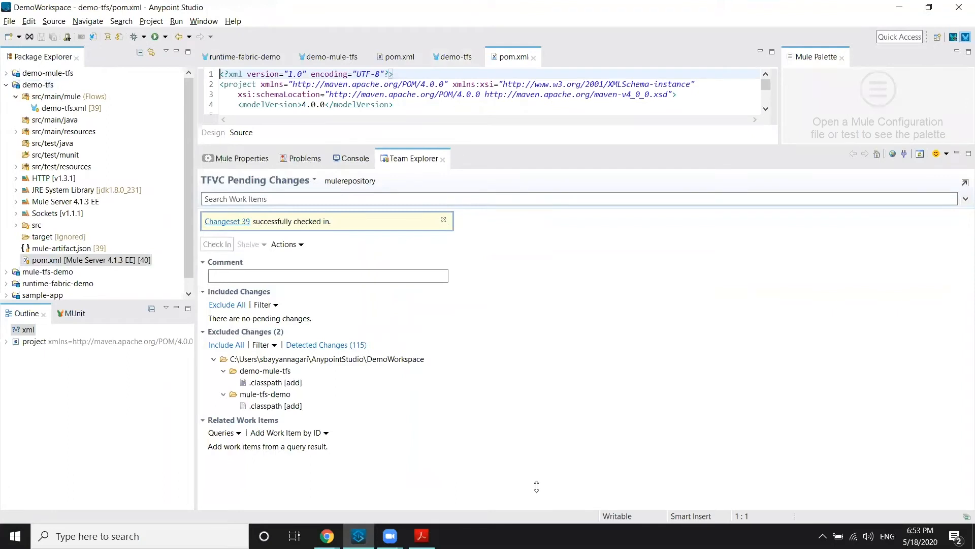
left_click(242, 155)
triple_click(242, 165)
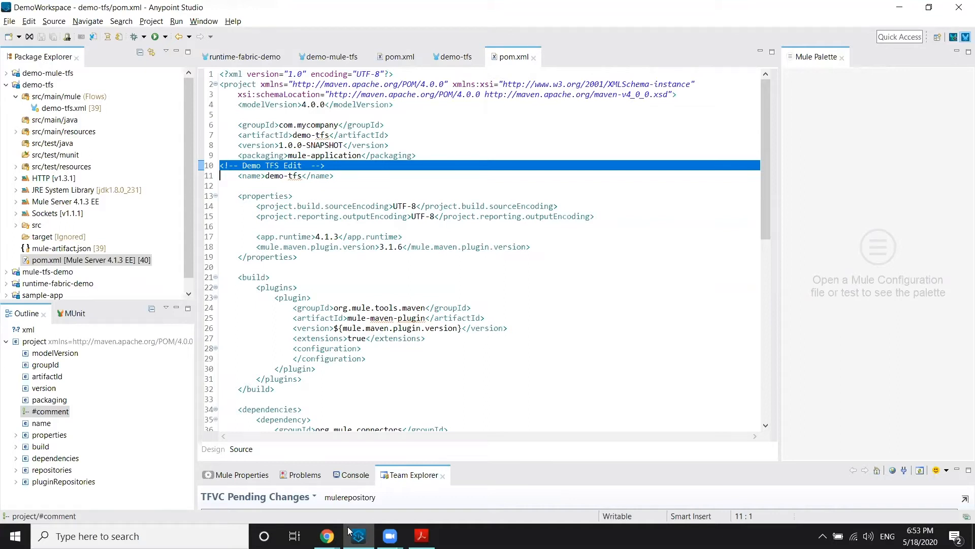
- Switch to Azure DevOps in the browser and open the mulerepository project's pipelines
mouse_move(328, 534)
left_click(394, 496)
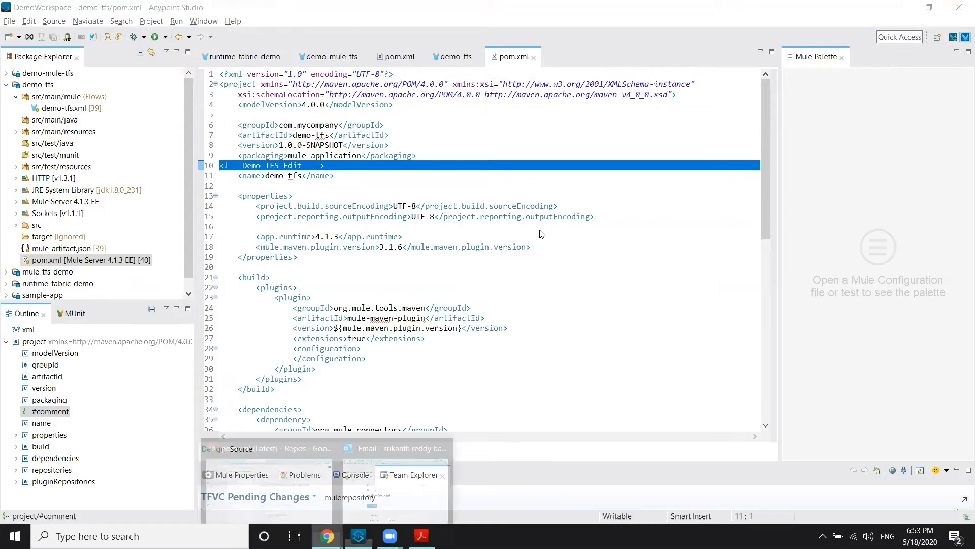
left_click(648, 55)
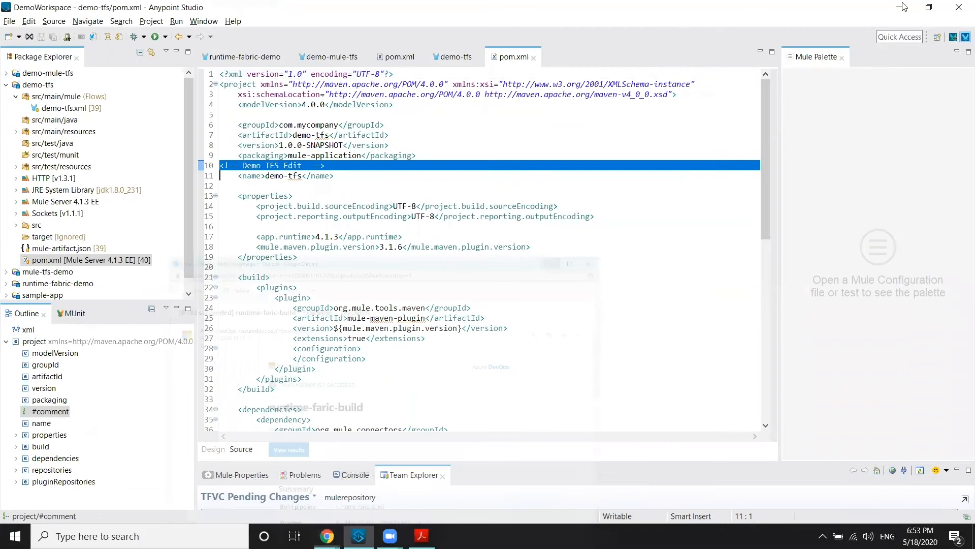
left_click(902, 7)
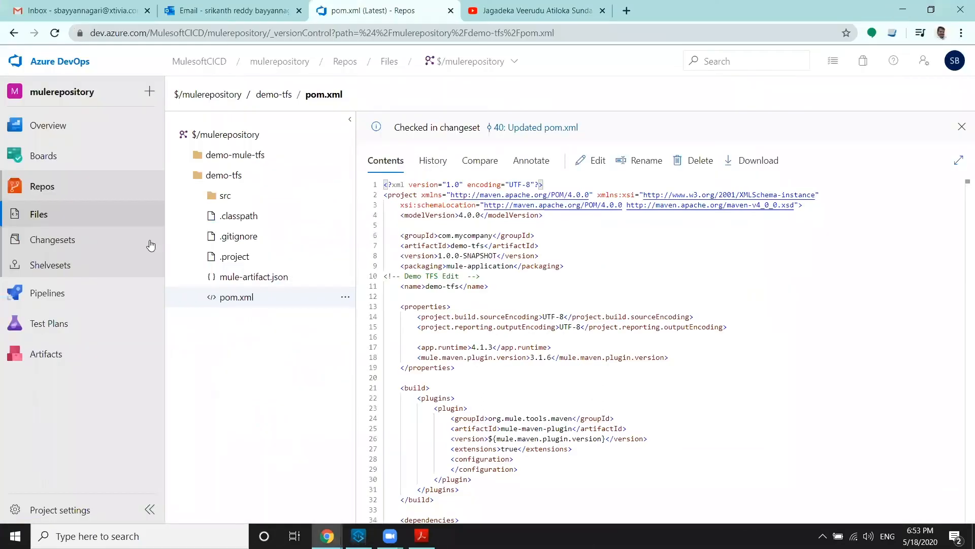
mouse_move(60, 296)
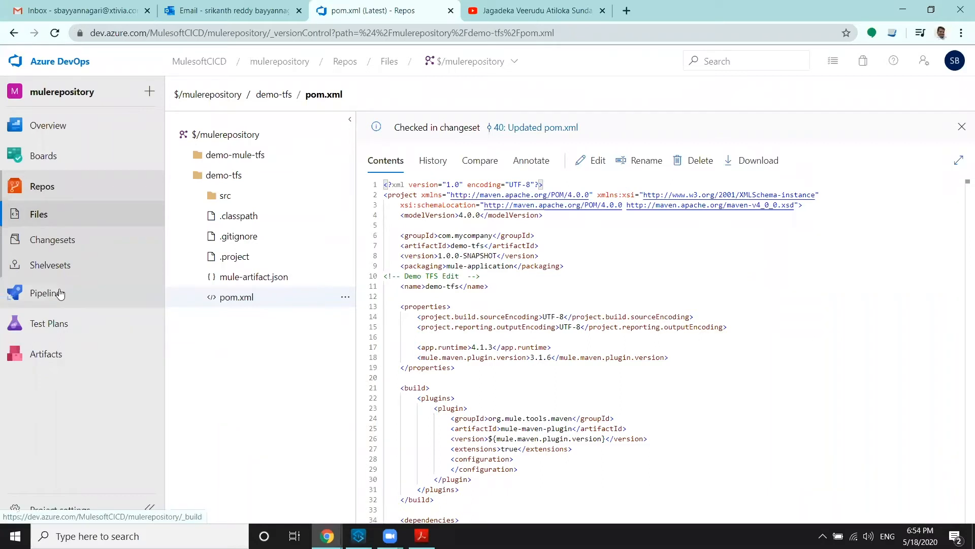
left_click(59, 293)
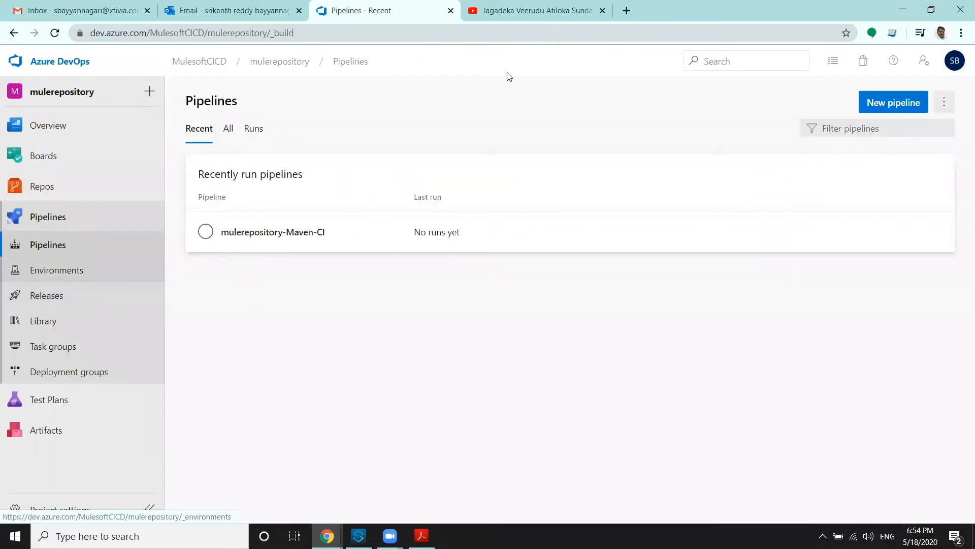
- Create a new build pipeline from the TFVC server path $/mulerepository/demo-tfs using the Maven template
left_click(904, 112)
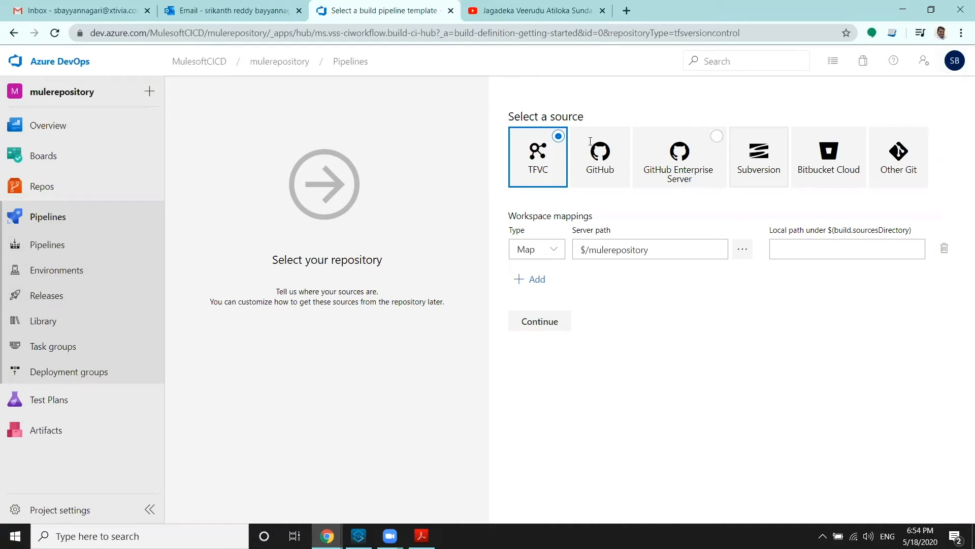
left_click(742, 249)
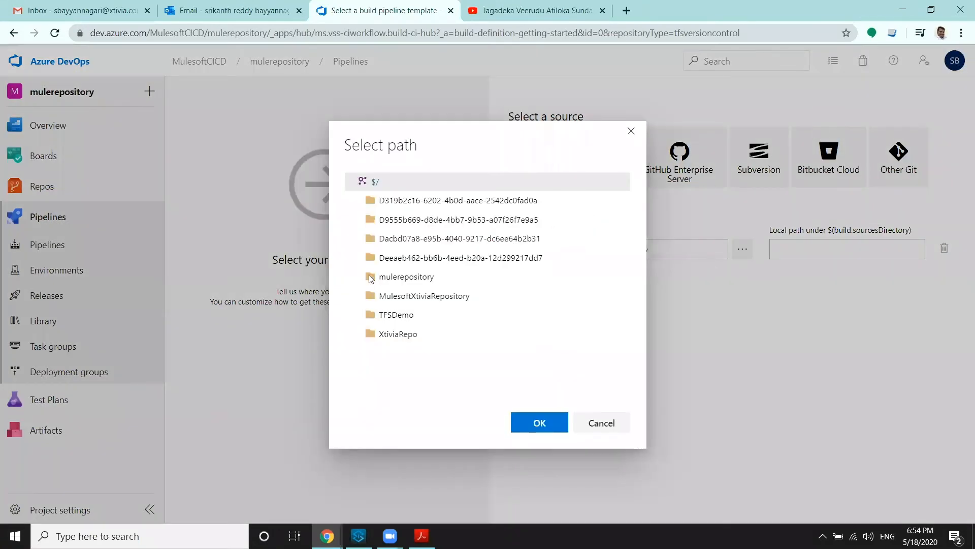
left_click(363, 281)
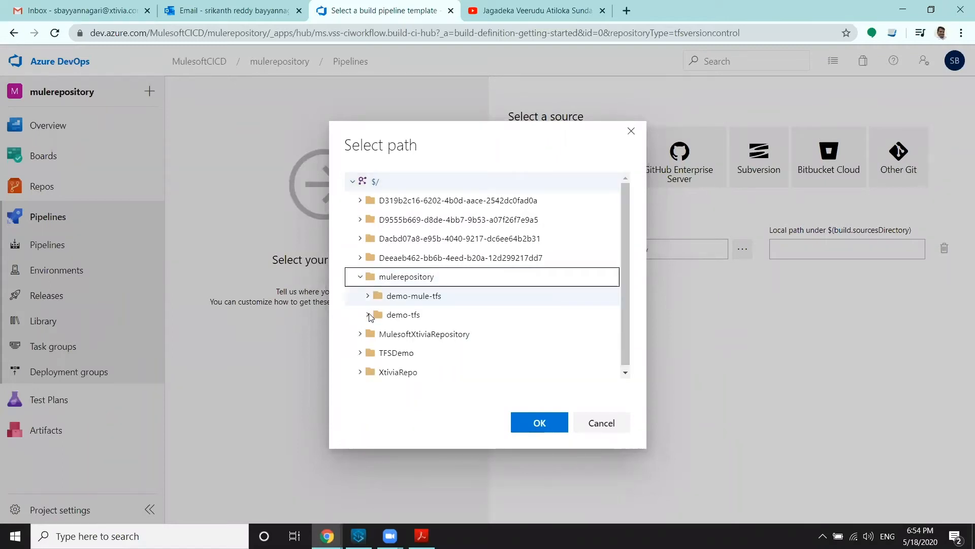
left_click(369, 315)
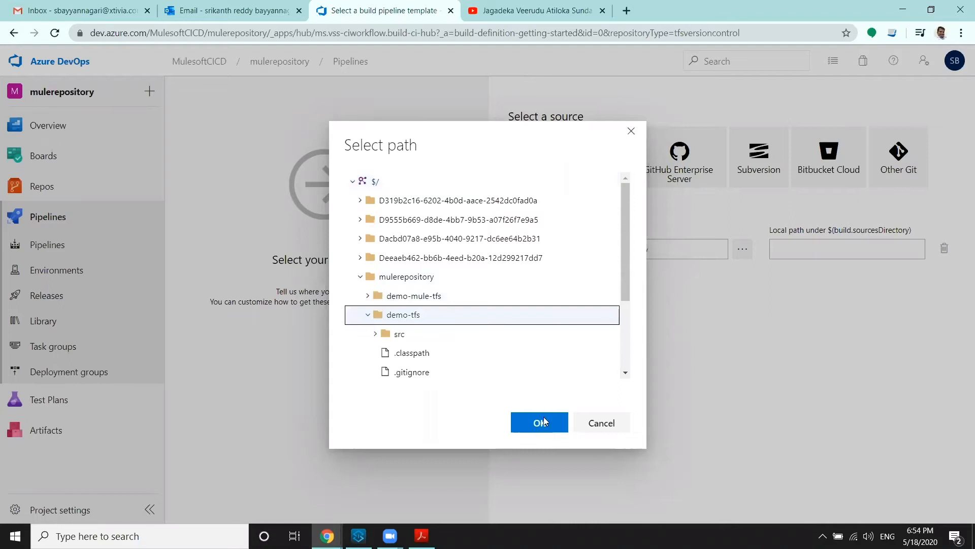
left_click(539, 422)
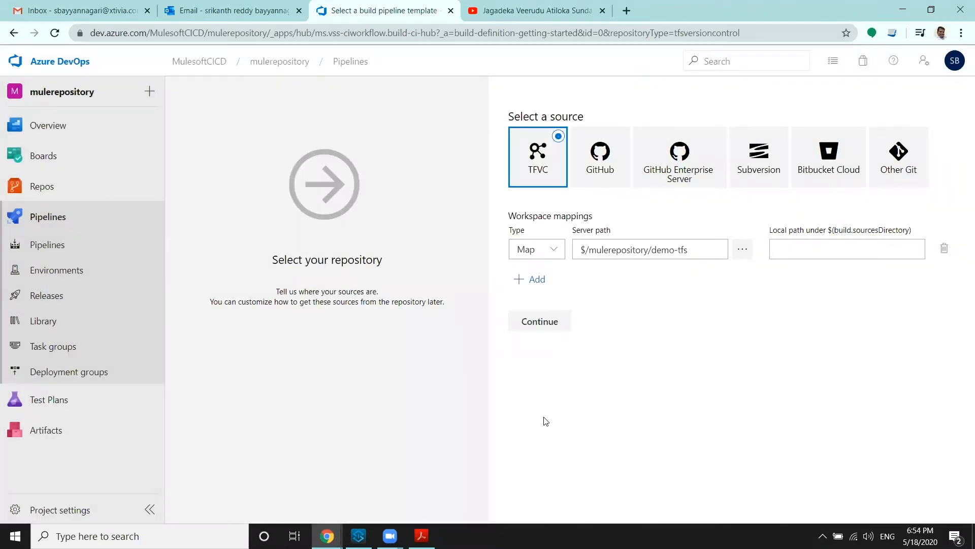
left_click(549, 325)
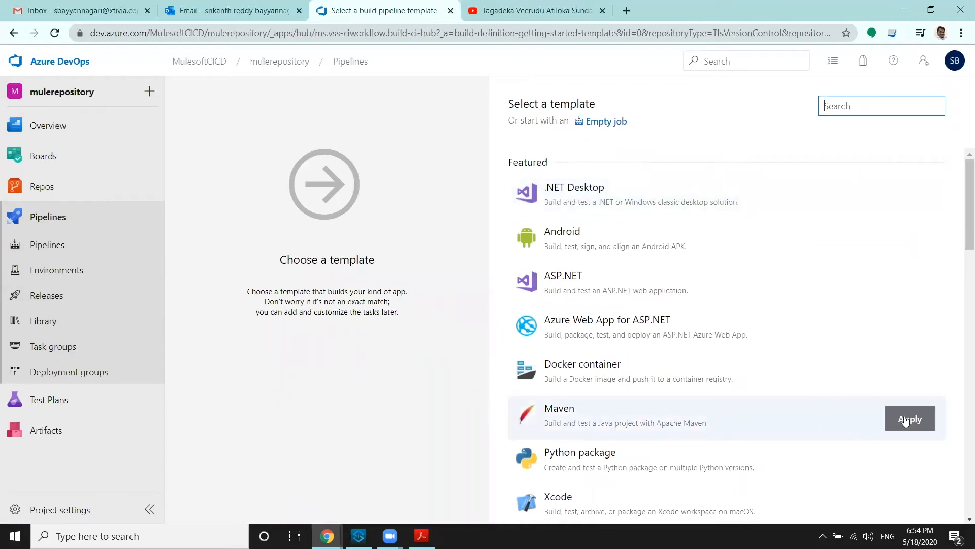
left_click(906, 419)
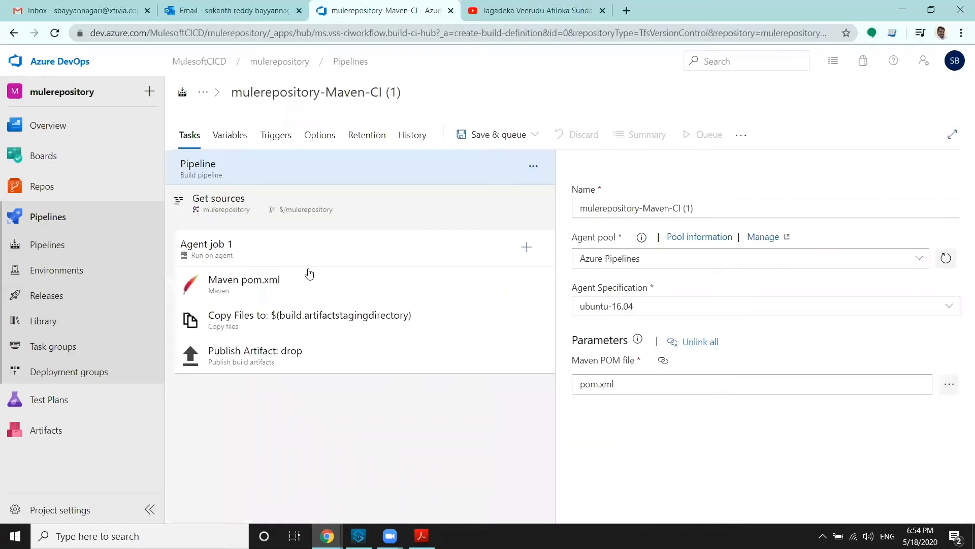
- Set the goals of the Maven pom.xml task to "-e clean build package deploy -DmuleDeploy"
left_click(385, 279)
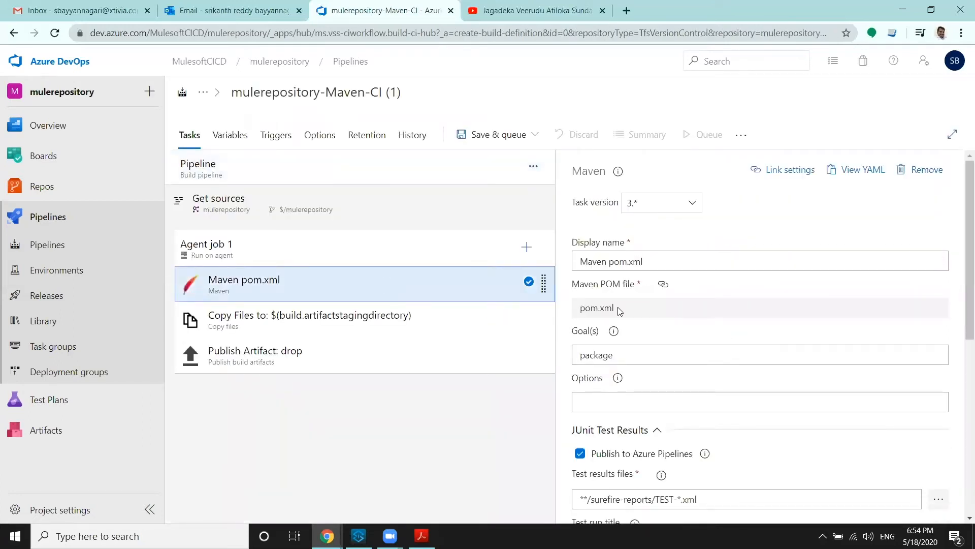
left_click(612, 402)
left_click(613, 349)
key("ctrl+a")
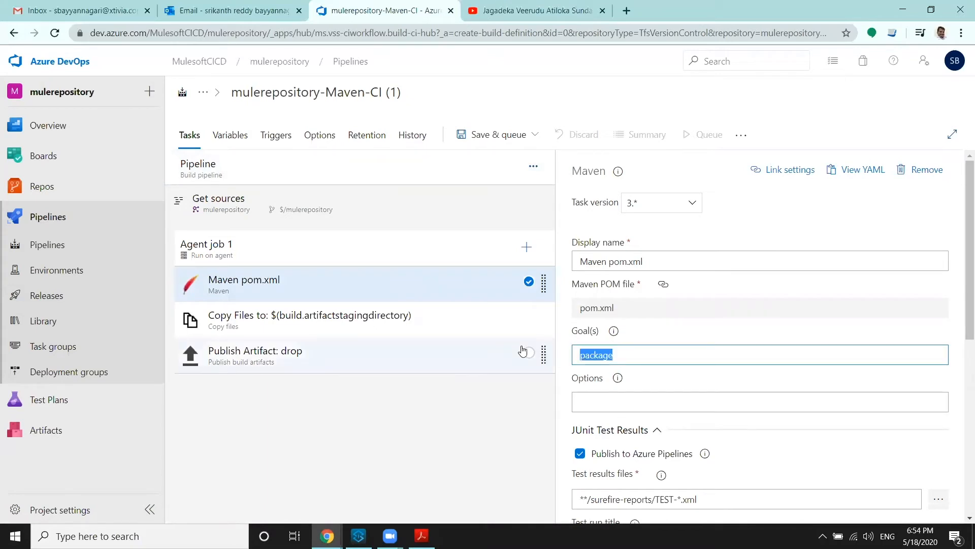
type("-e clean pack")
key("BackSpace")
key("BackSpace")
key("BackSpace")
key("BackSpace")
type("build pacckag")
key("BackSpace")
key("BackSpace")
key("BackSpace")
key("BackSpace")
type("a")
key("BackSpace")
type("kage depl")
key("BackSpace")
key("BackSpace")
key("BackSpace")
type("eploy")
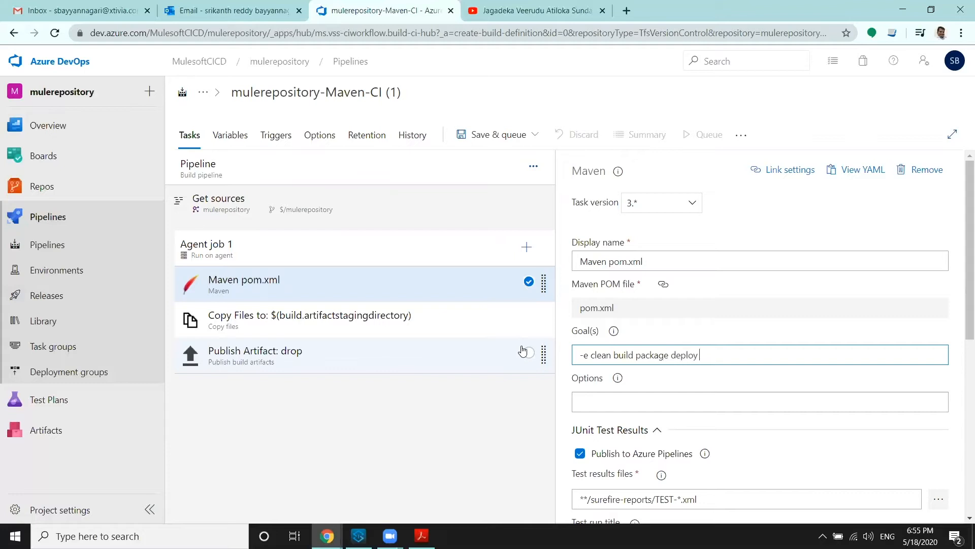
type(" -DmuleDeploy")
left_click(729, 356)
double_click(750, 359)
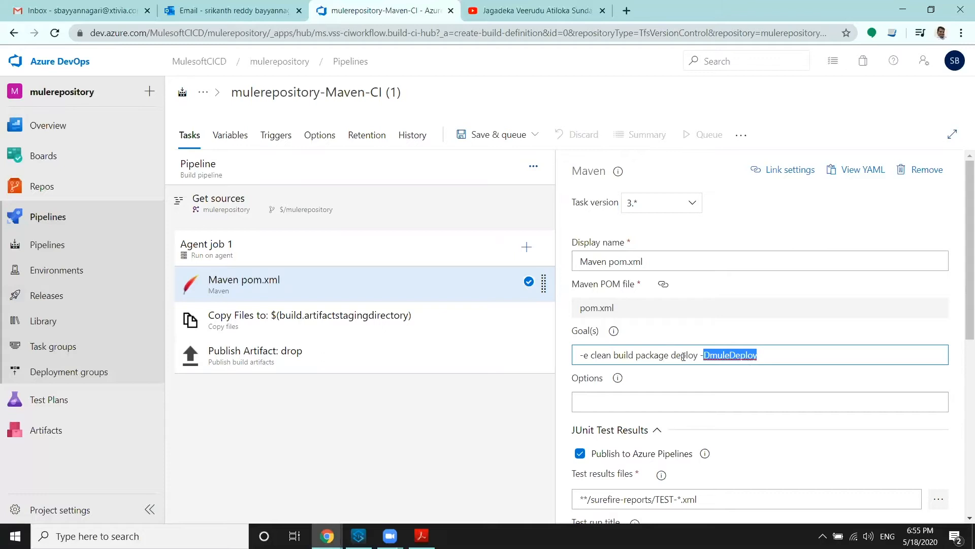
double_click(646, 358)
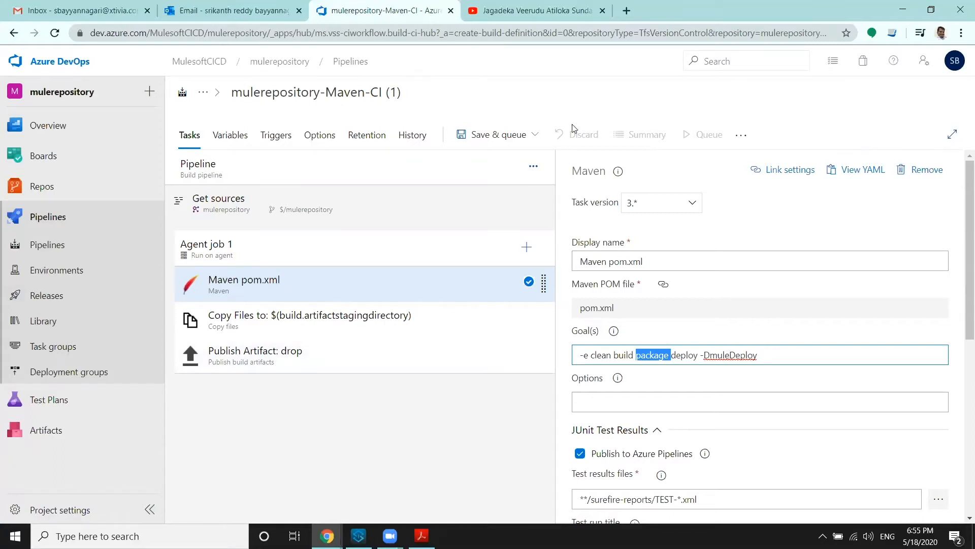
- Save the build pipeline in the root folder without queuing it and return to the pipelines list
left_click(500, 135)
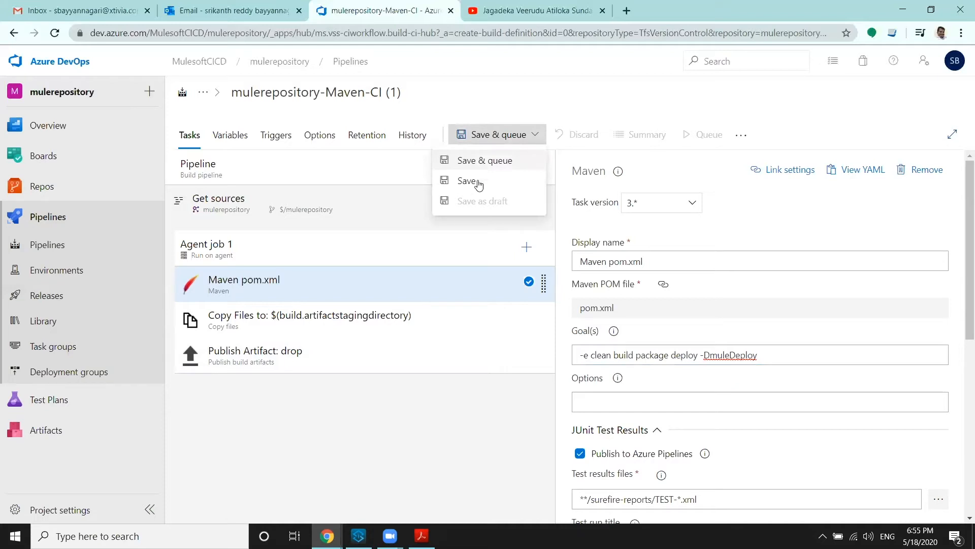
left_click(481, 179)
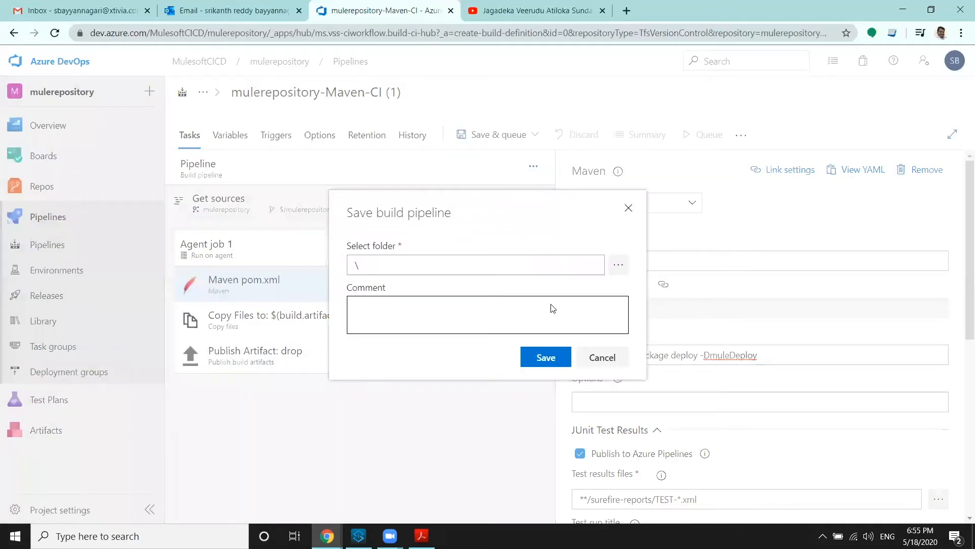
left_click(551, 357)
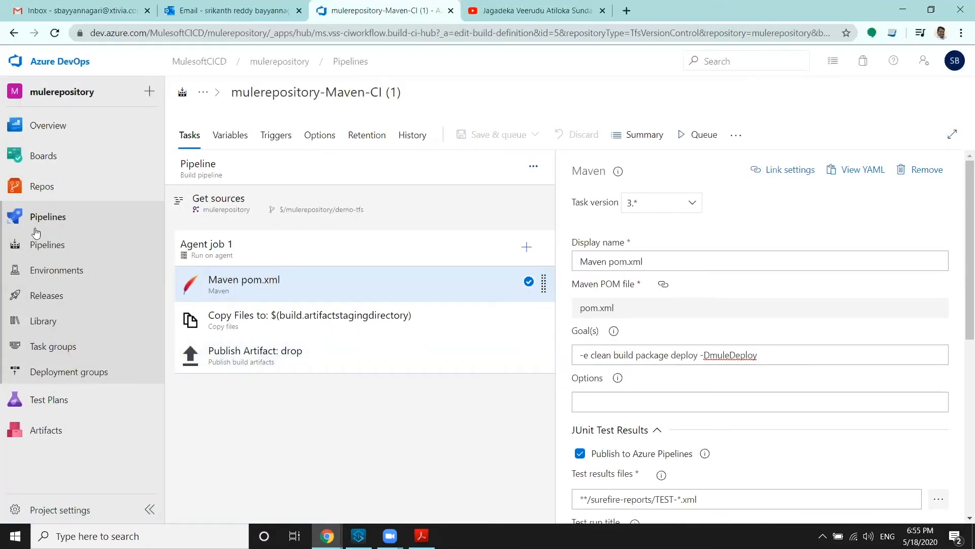
left_click(49, 218)
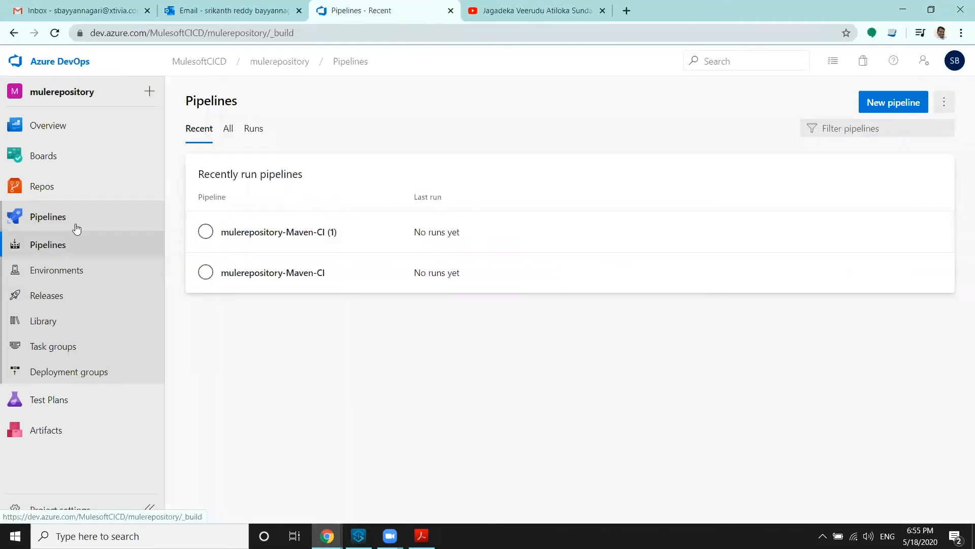
- Switch to the TFSDemo project and view run #20200515.1 of its runtime-faric-build pipeline
left_click(181, 62)
left_click(537, 104)
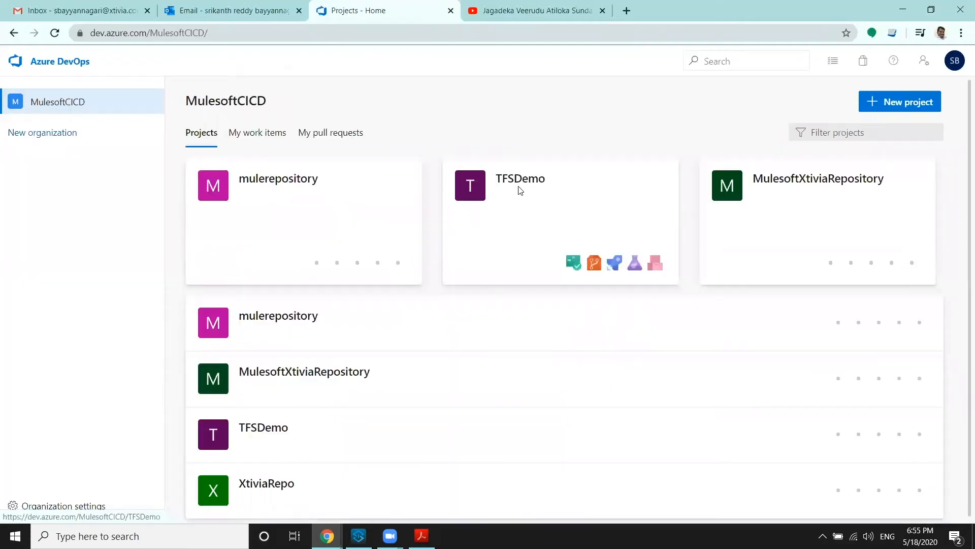
left_click(520, 191)
left_click(47, 293)
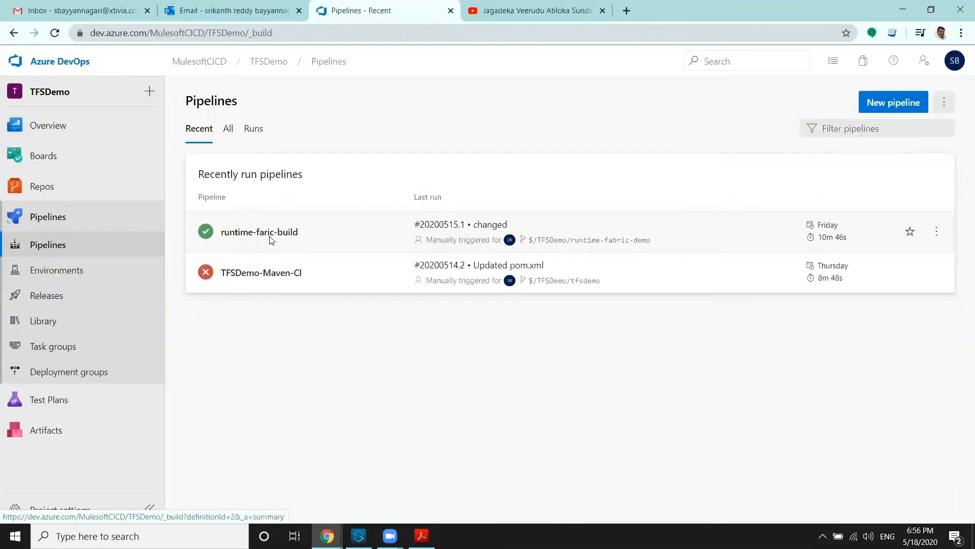
left_click(271, 237)
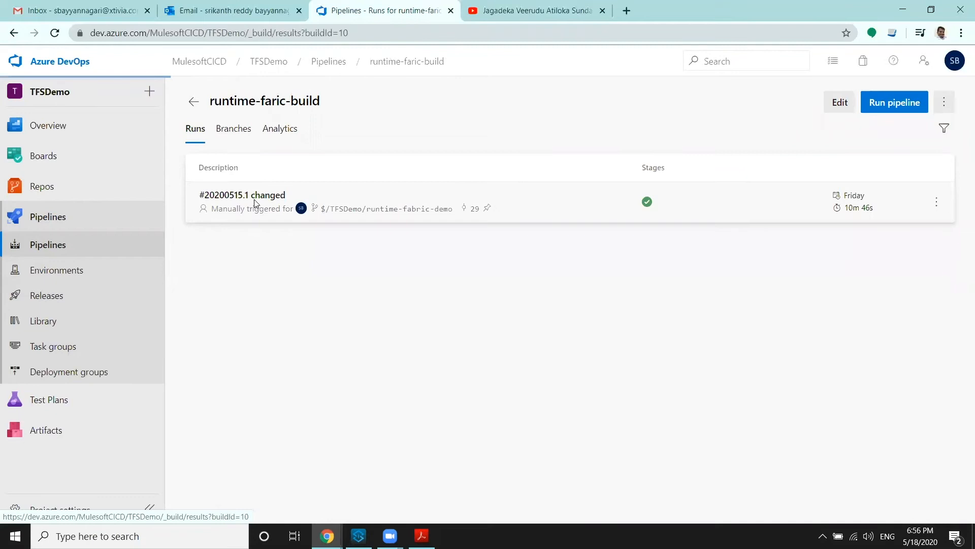
left_click(255, 203)
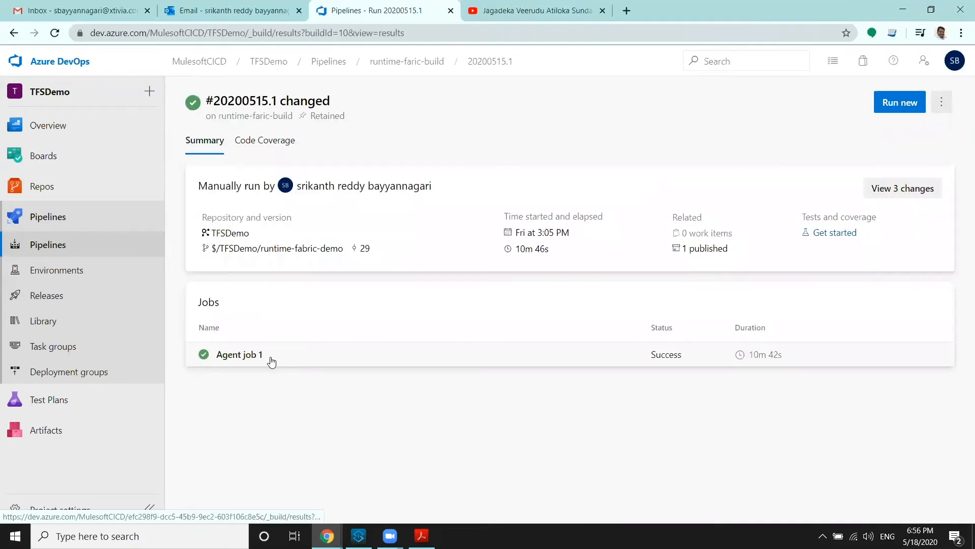
- Examine the Initialize job and Checkout TFSDemo logs of Agent job 1
left_click(272, 361)
left_click(267, 208)
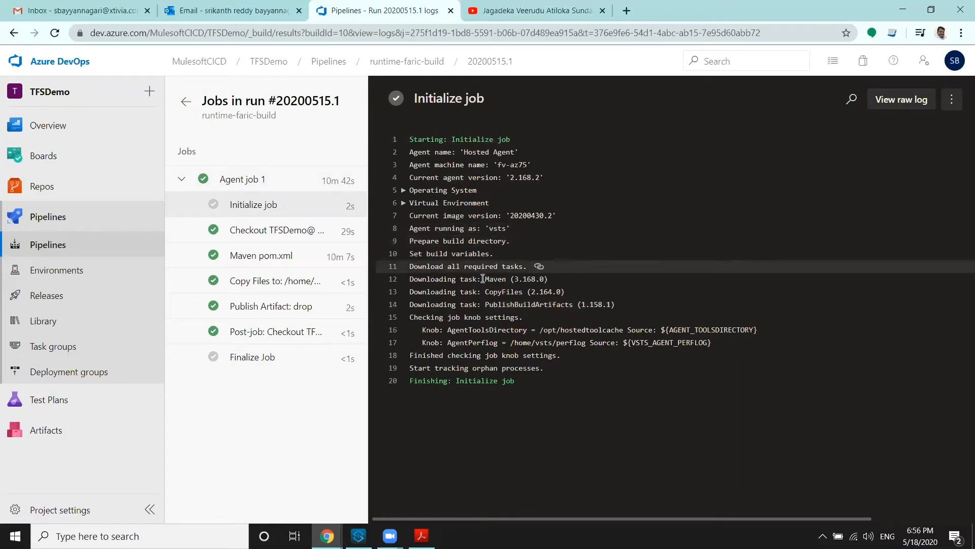
left_click_drag(483, 279, 544, 293)
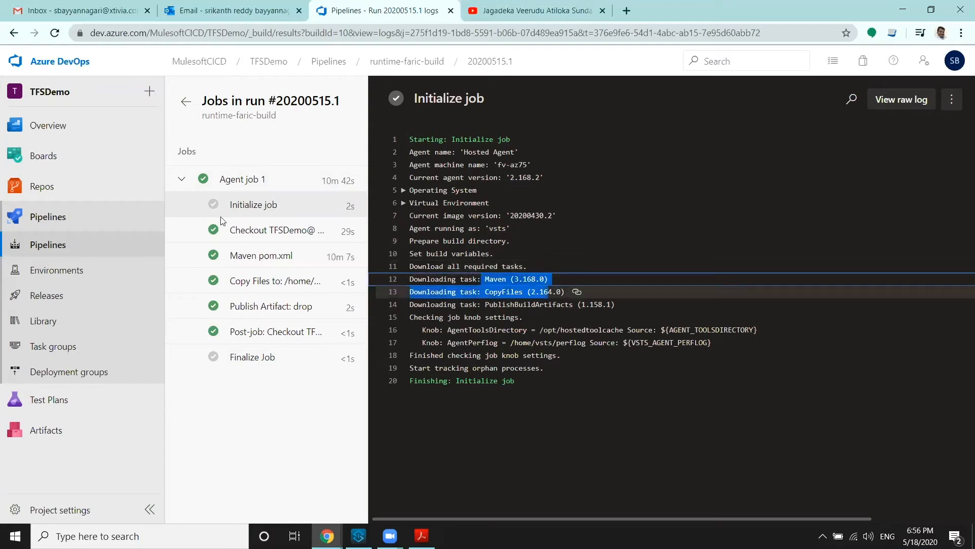
left_click(244, 232)
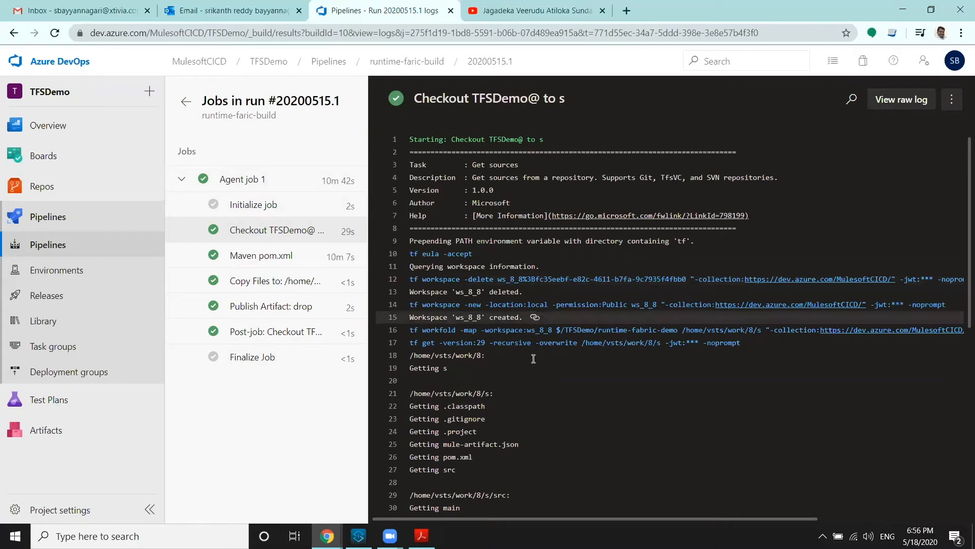
scroll(533, 359, "down", 7)
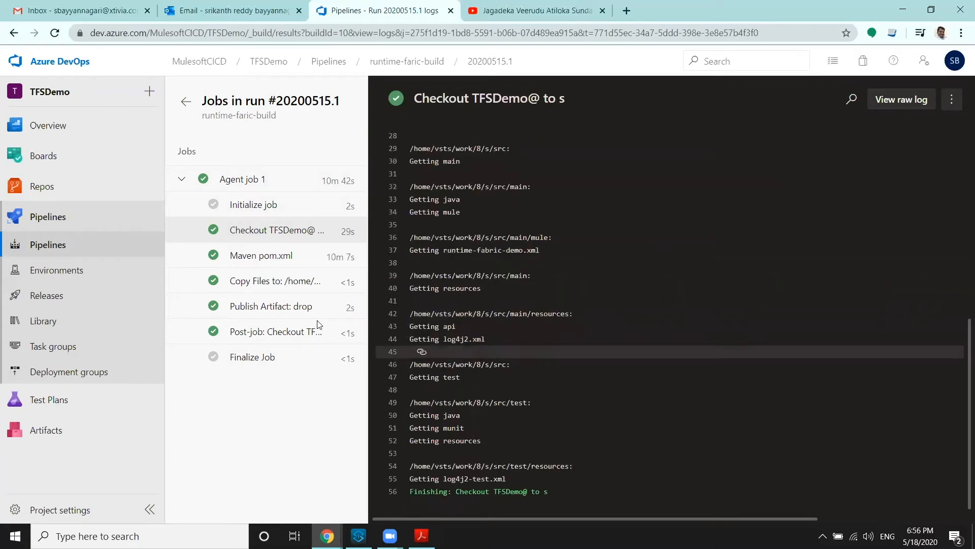
- Examine the Maven pom.xml log, especially the runtime-fabric-demo deployment lines near its end, and return to the run summary
left_click(246, 265)
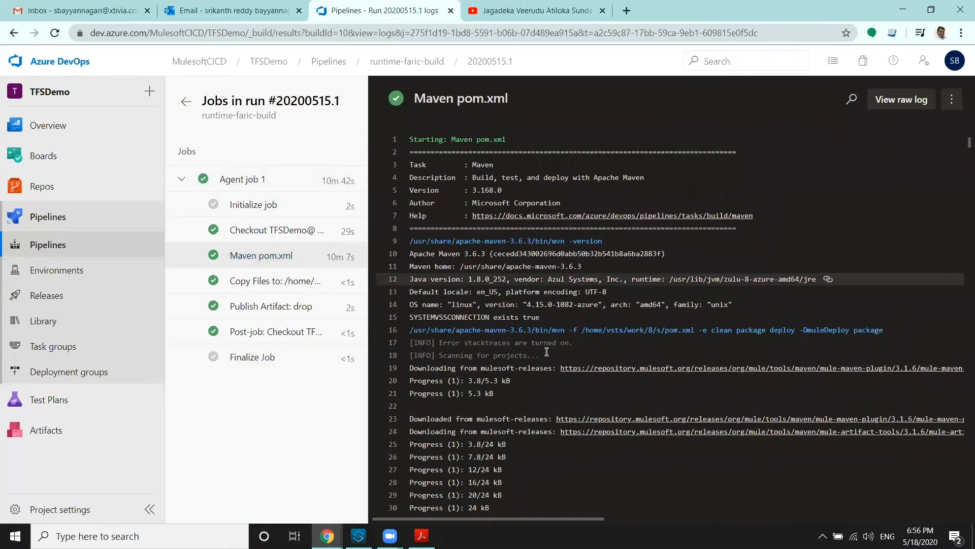
scroll(547, 351, "down", 7)
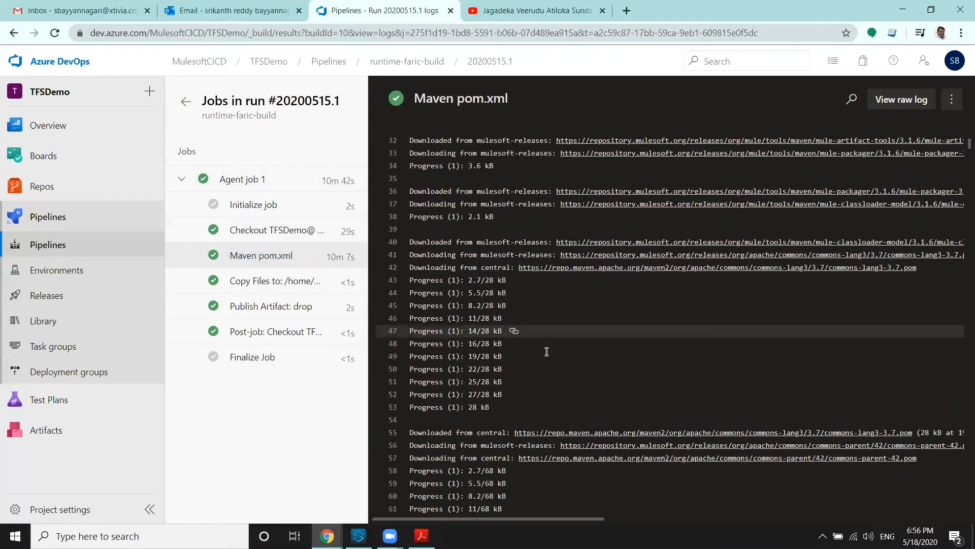
scroll(547, 351, "down", 15)
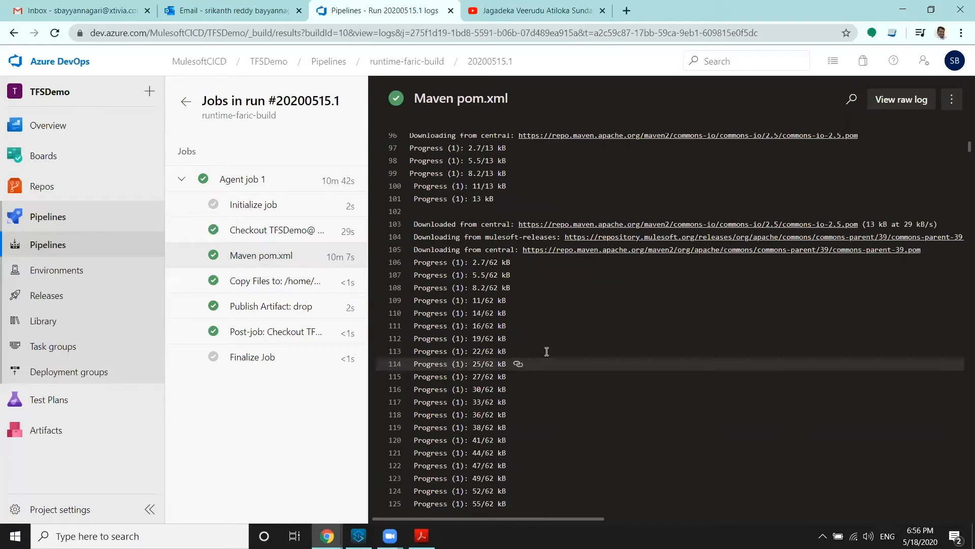
scroll(547, 352, "down", 4)
scroll(957, 176, "down", 15)
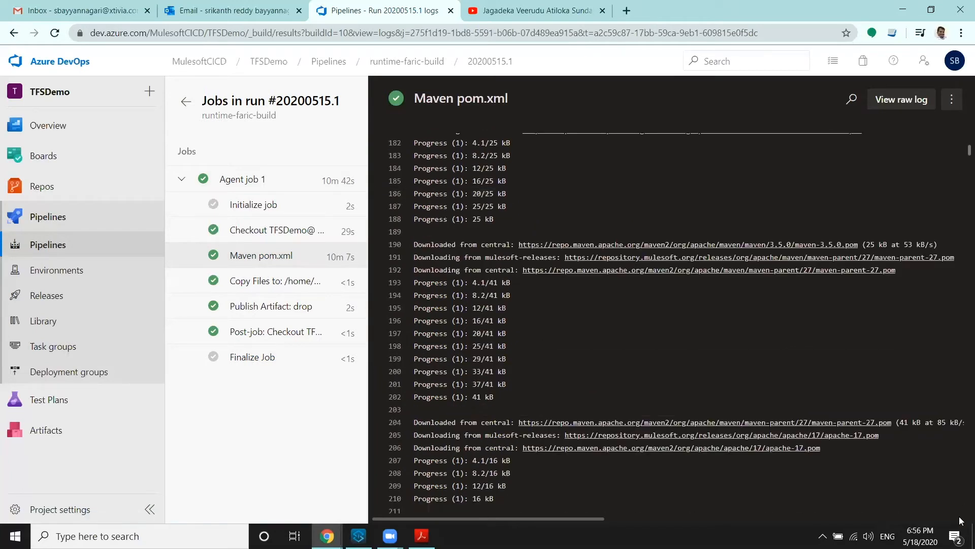
left_click_drag(969, 151, 964, 517)
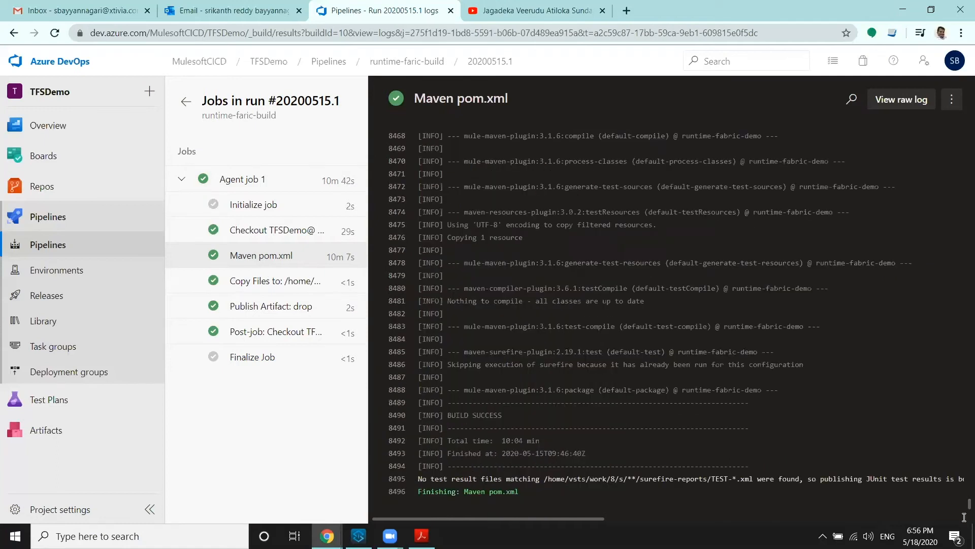
scroll(746, 361, "up", 3)
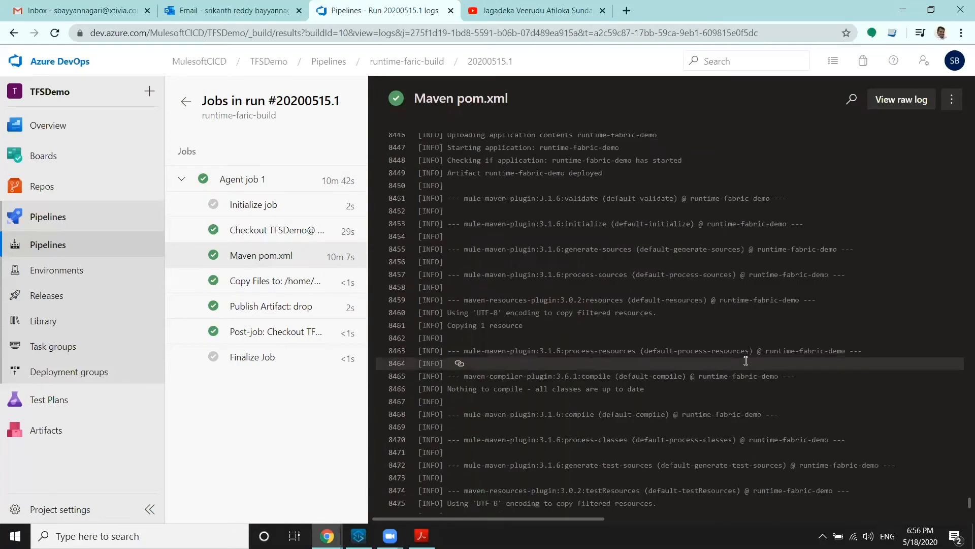
scroll(746, 361, "up", 1)
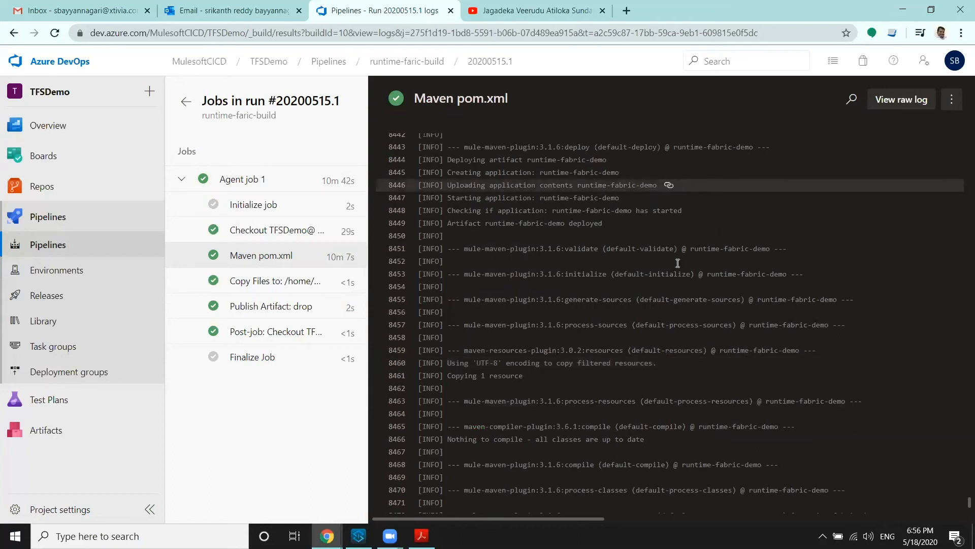
scroll(522, 265, "up", 2)
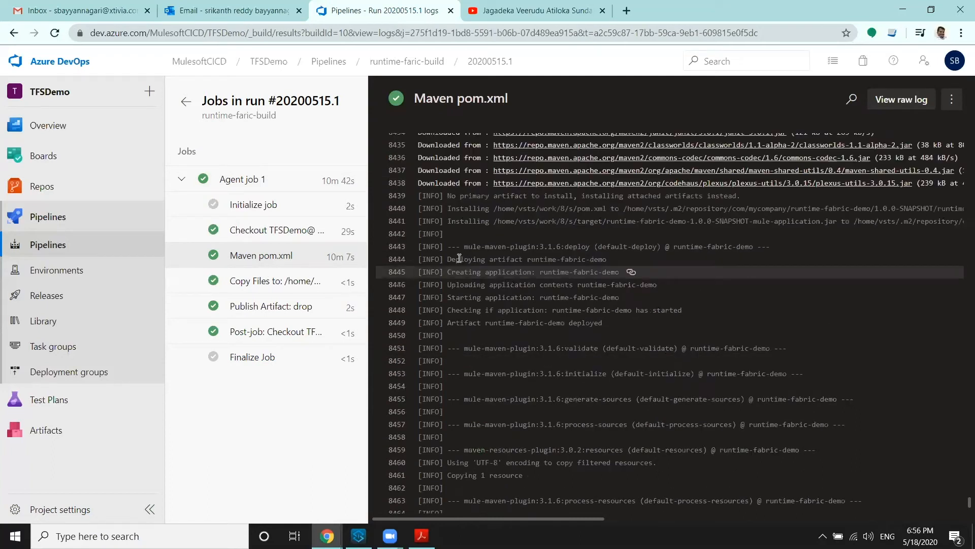
left_click_drag(449, 259, 614, 327)
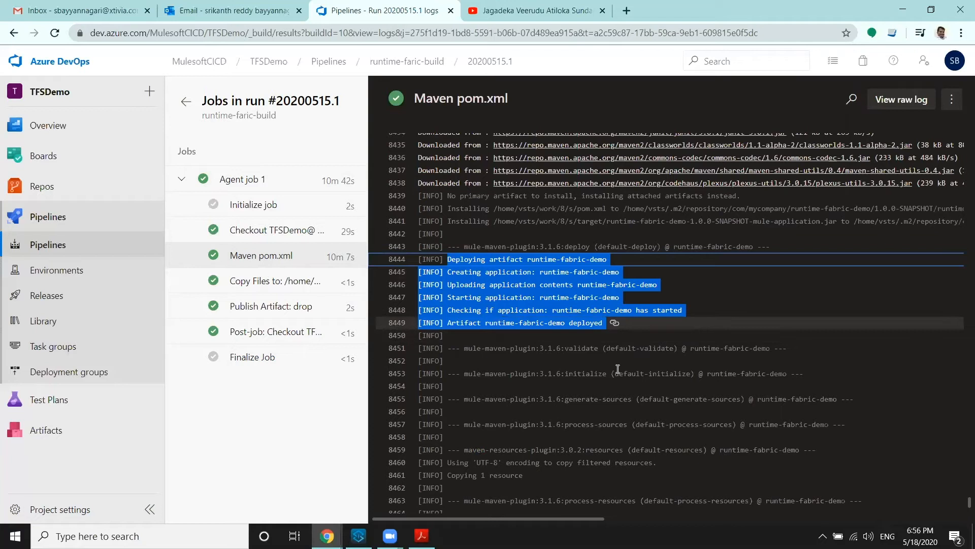
scroll(620, 384, "down", 8)
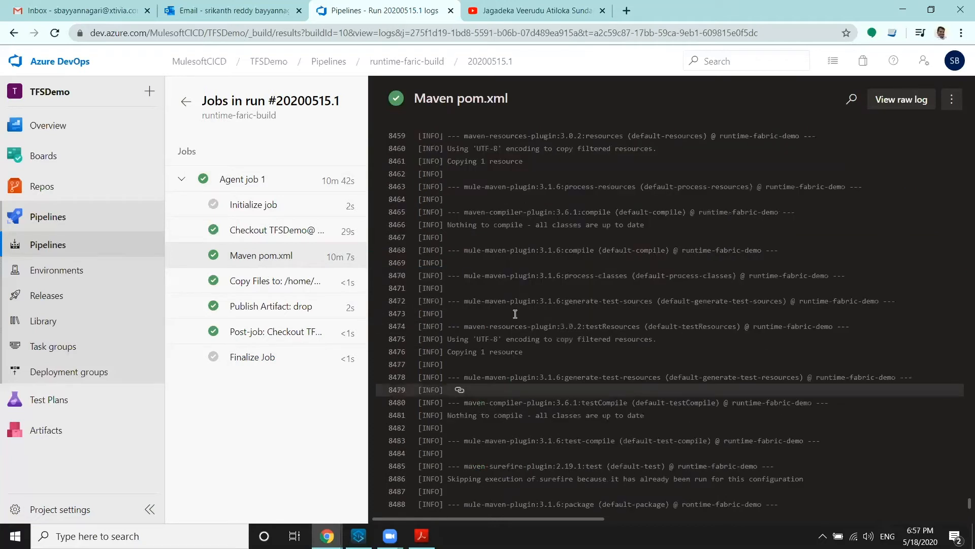
left_click(186, 105)
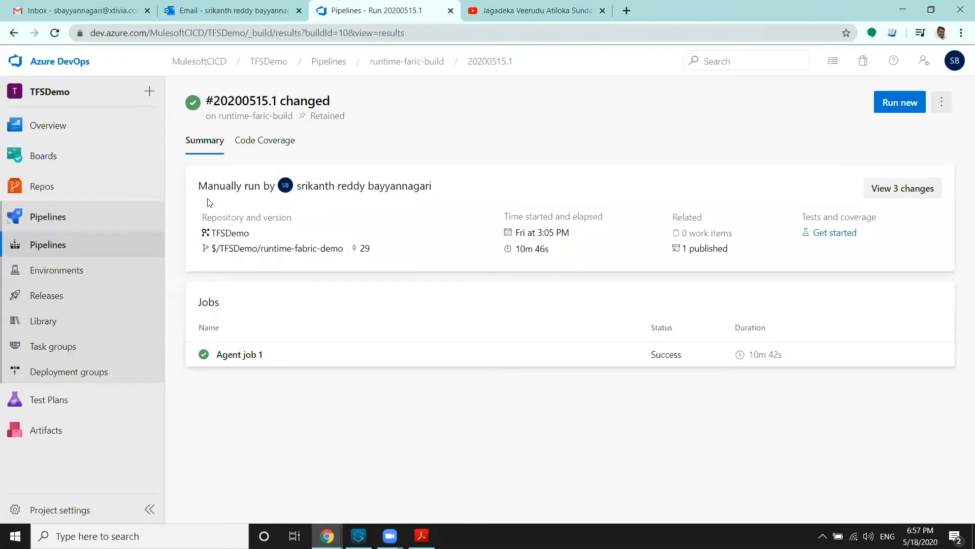